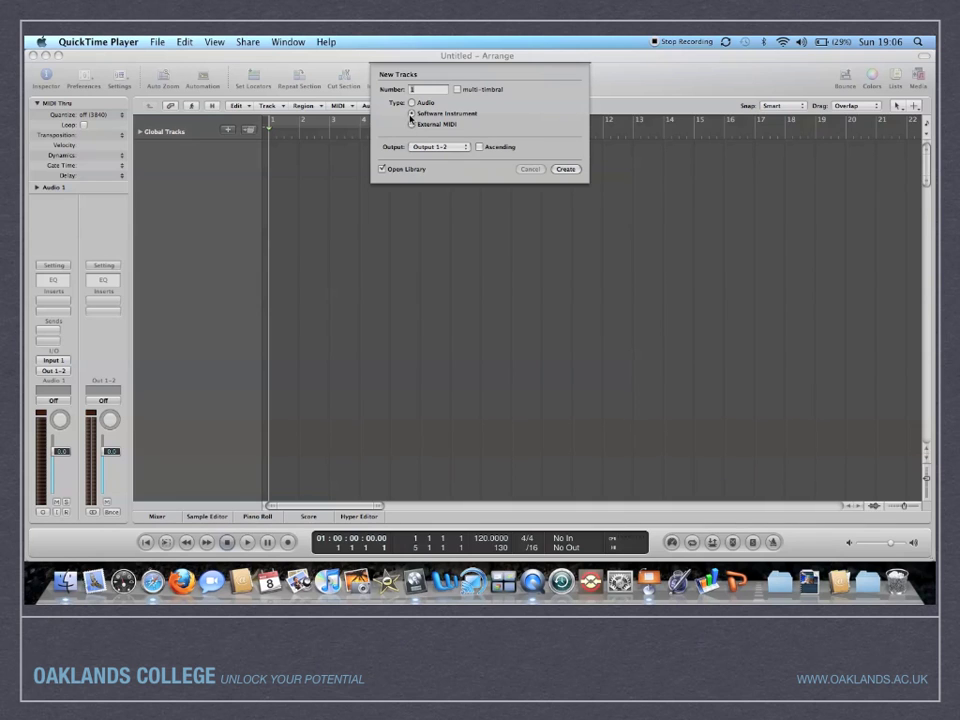
Step: Create one software instrument track and insert the Ultrabeat (Drum Synth) plug-in as Multi Output (8xStereo, 8xMono)
left_click(564, 170)
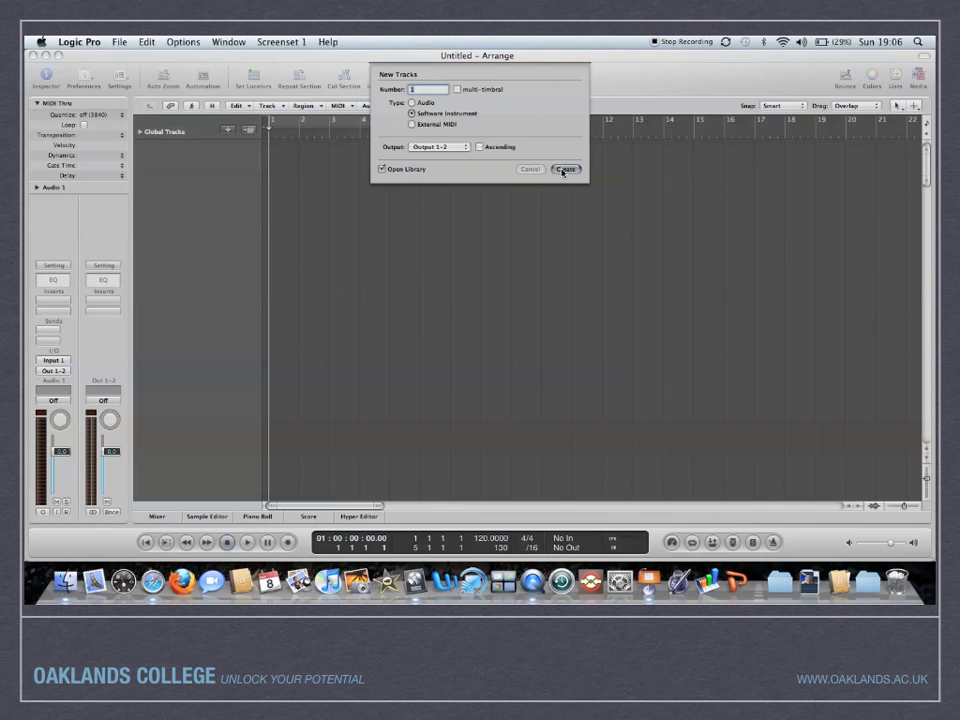
left_click(564, 170)
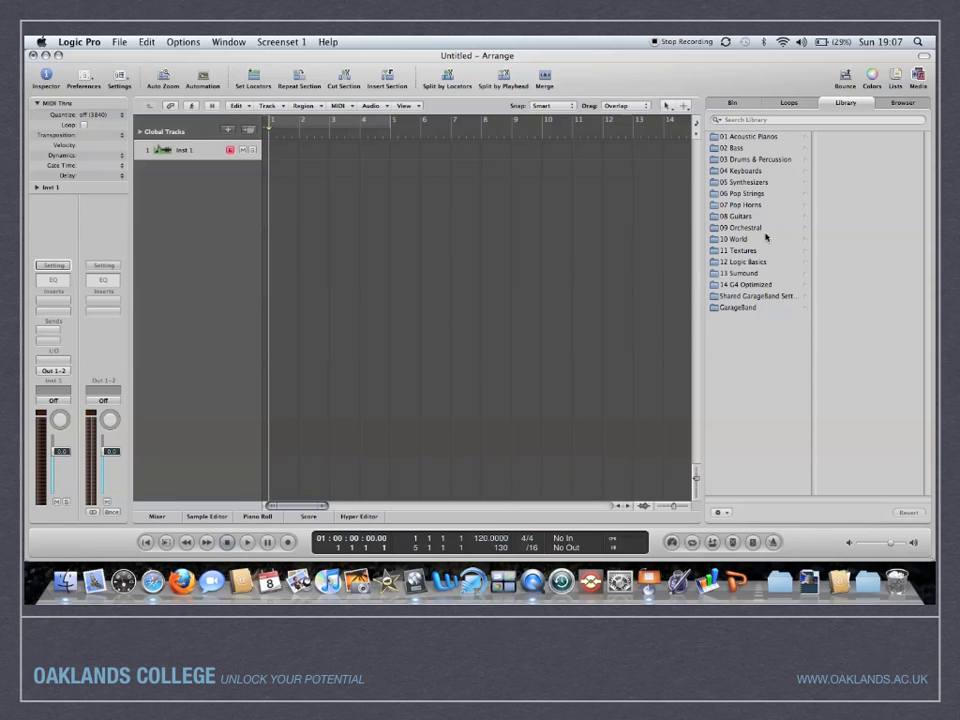
left_click(54, 361)
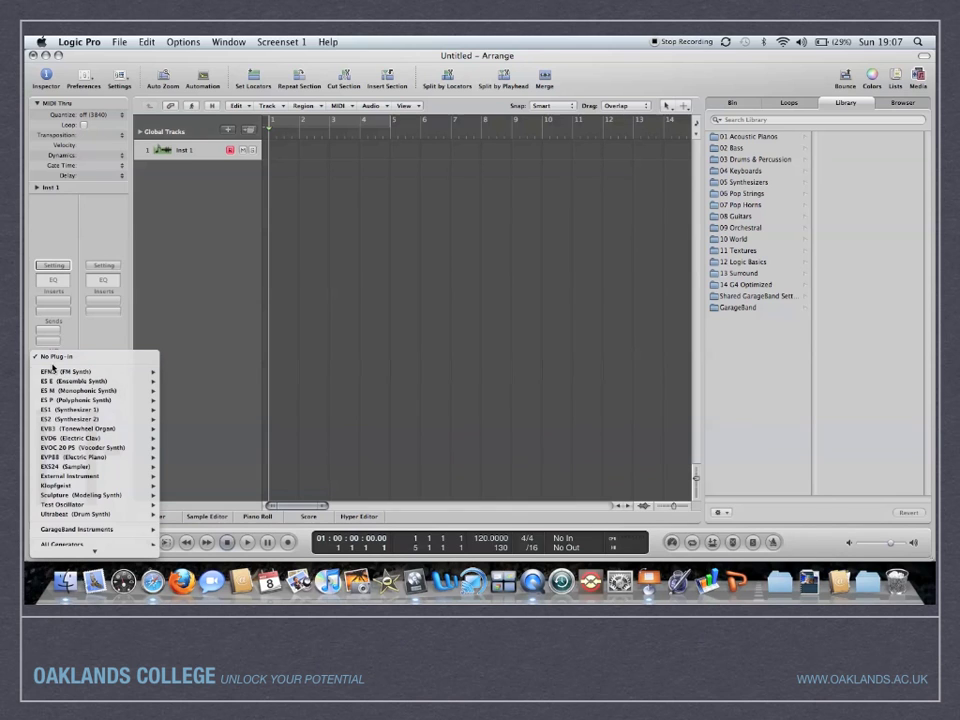
mouse_move(95, 514)
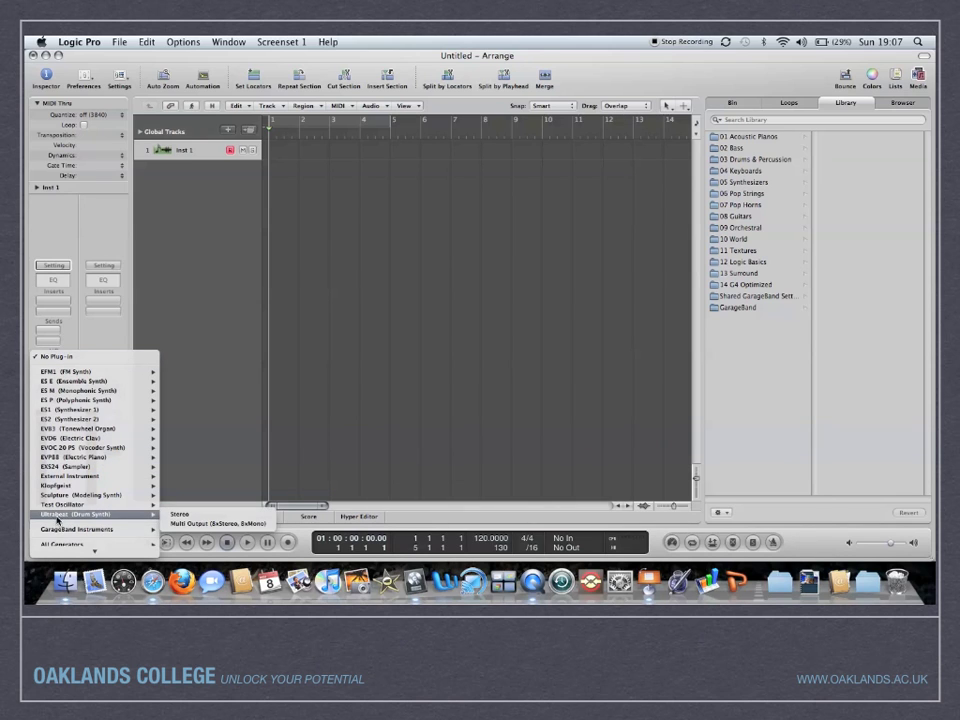
left_click(226, 524)
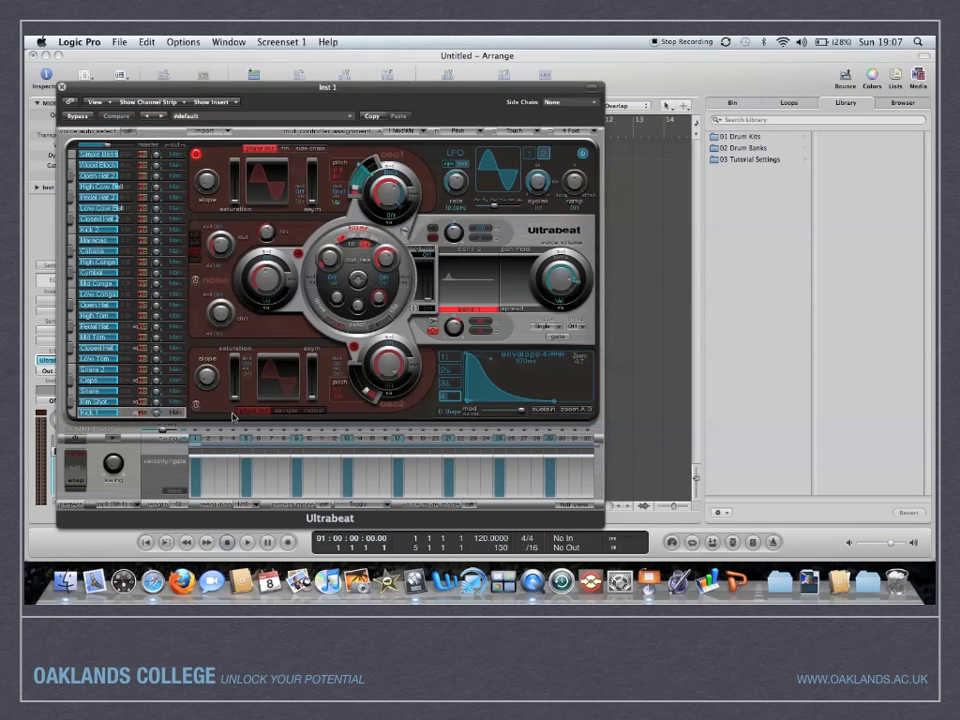
left_click_drag(283, 84, 281, 58)
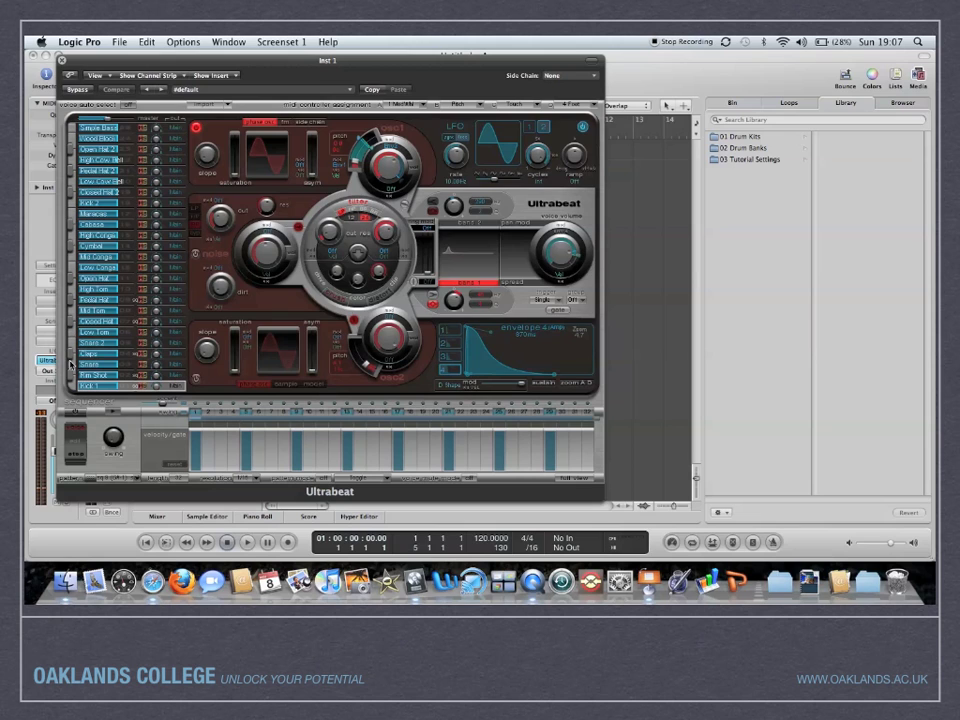
Step: Audition an Ultrabeat drum sound by playing a note on the on-screen musical keyboard, and close that keyboard
key("Caps_Lock")
key("a")
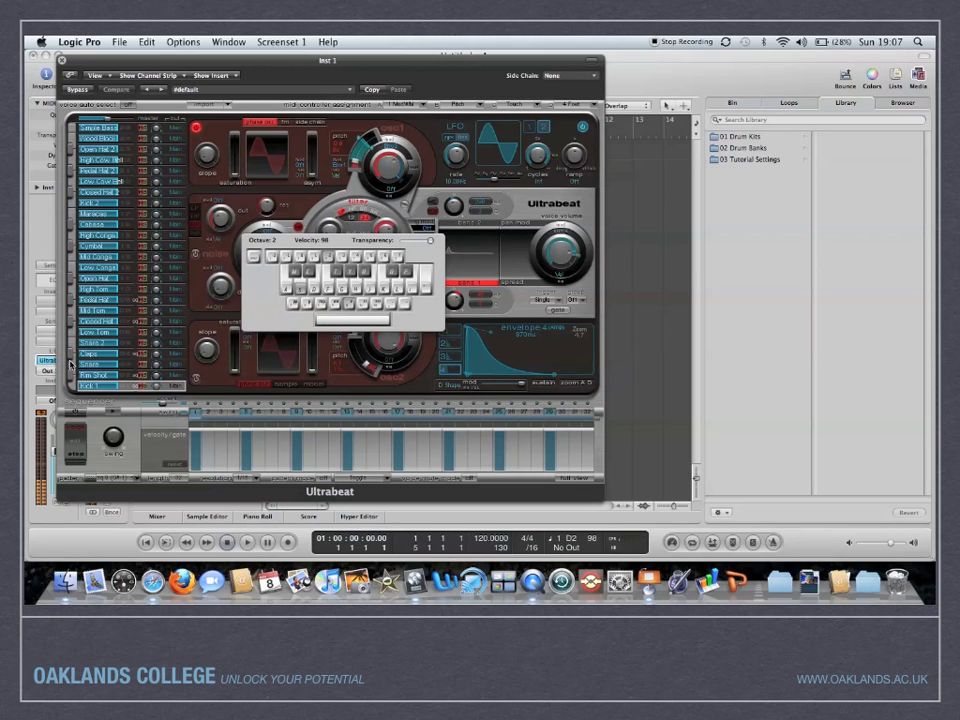
key("Caps_Lock")
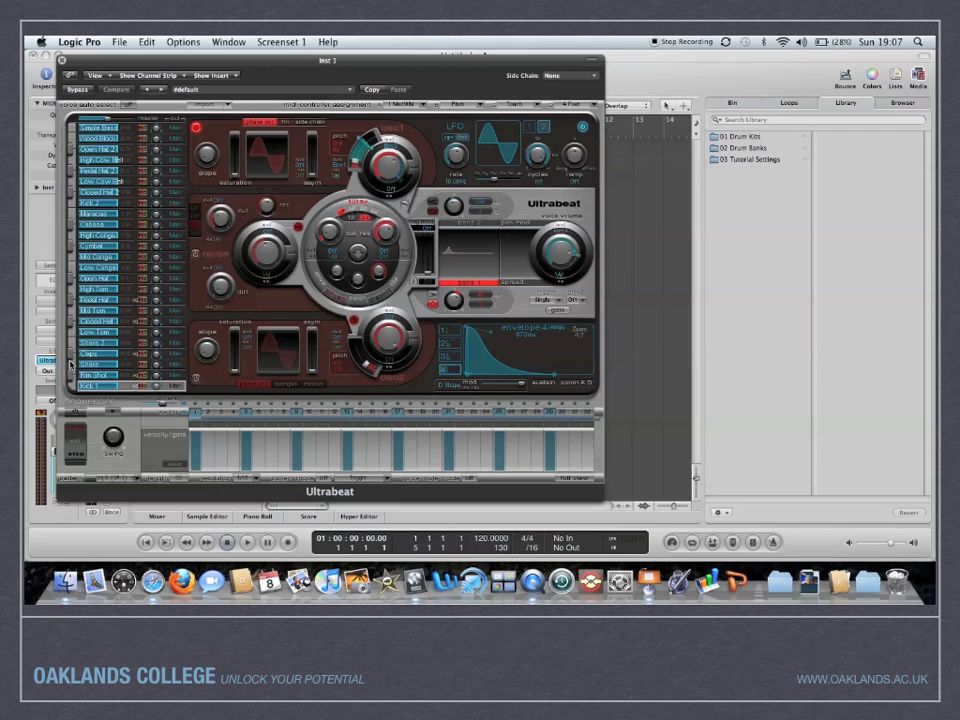
key("Caps_Lock")
key("Caps_Lock")
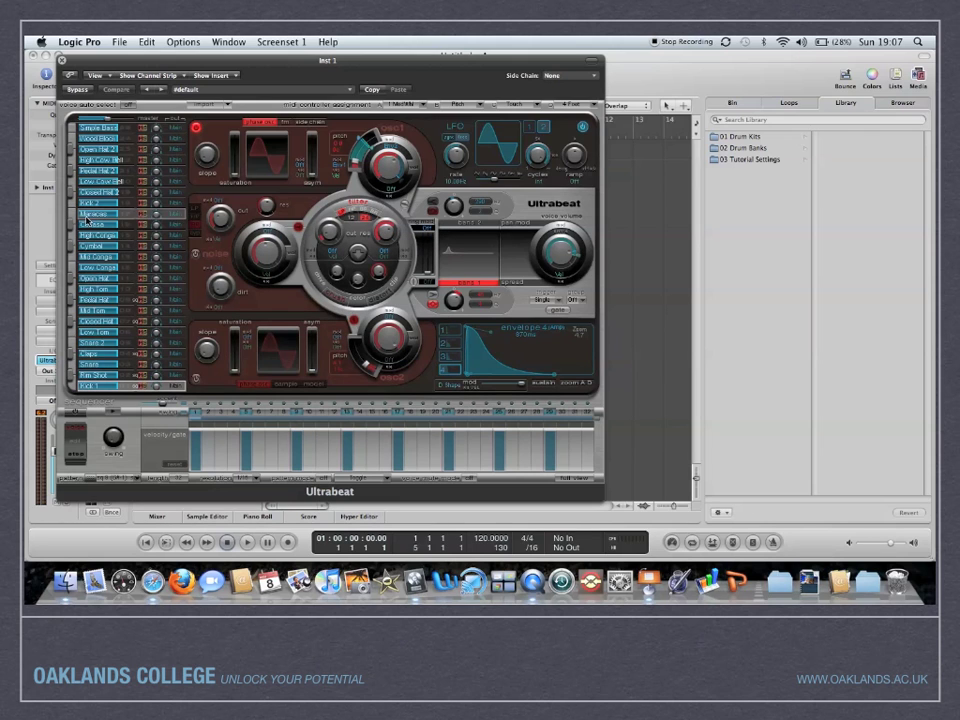
Step: Slightly adjust the Snare's volume in Ultrabeat's voice mixer and select the Rim Shot voice
left_click(119, 364)
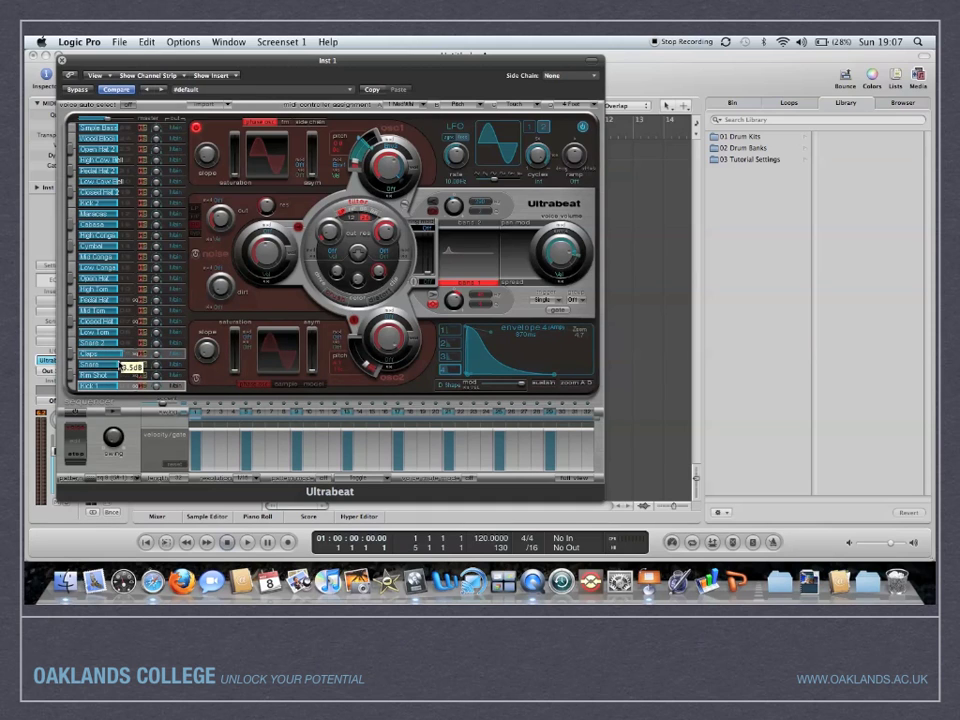
left_click_drag(119, 364, 117, 365)
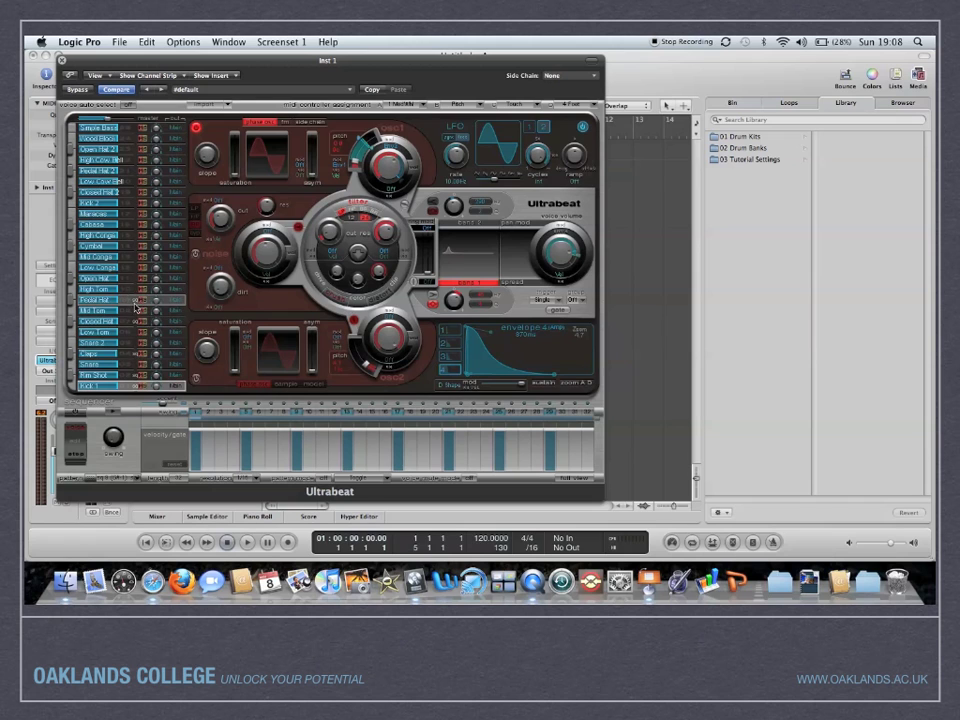
left_click(131, 380)
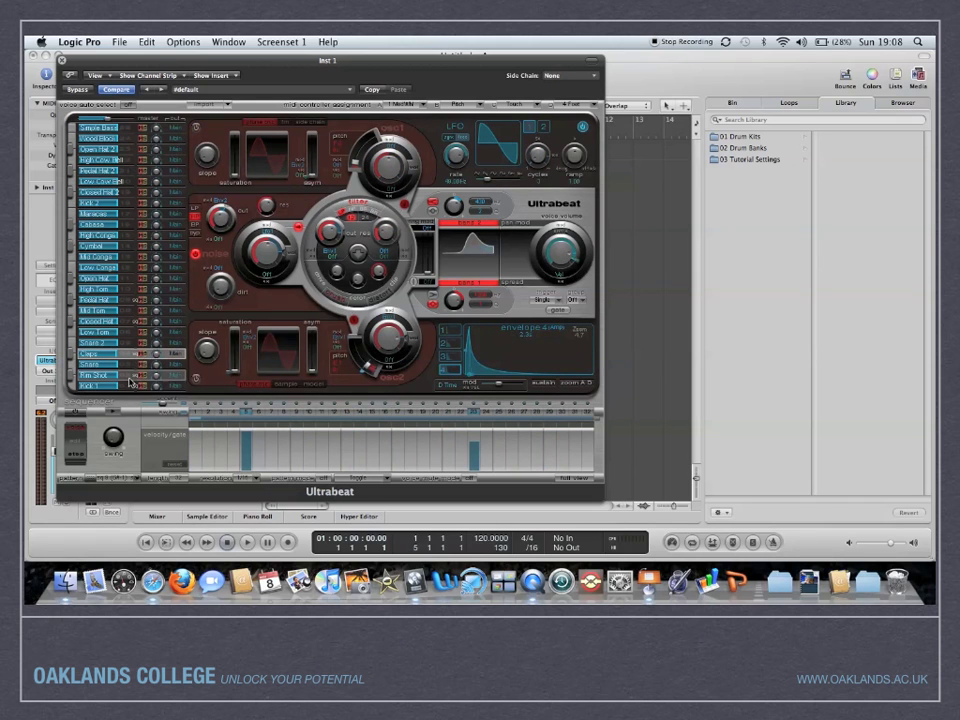
left_click(131, 381)
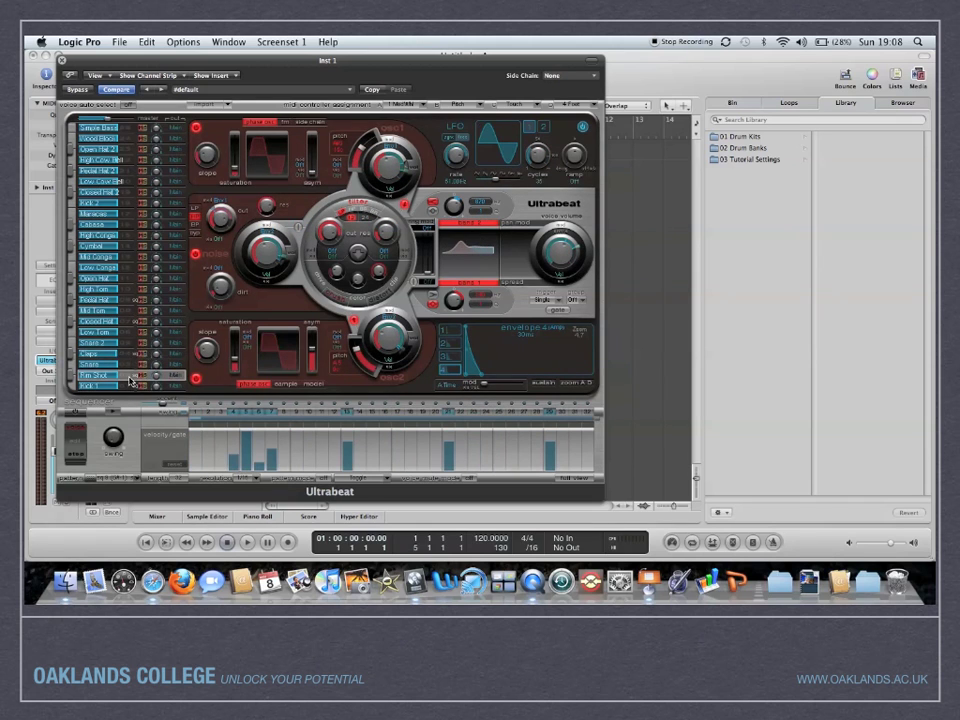
Step: View the output routing options for the Claps voice without changing them, and select the Kick 1 voice
left_click(176, 354)
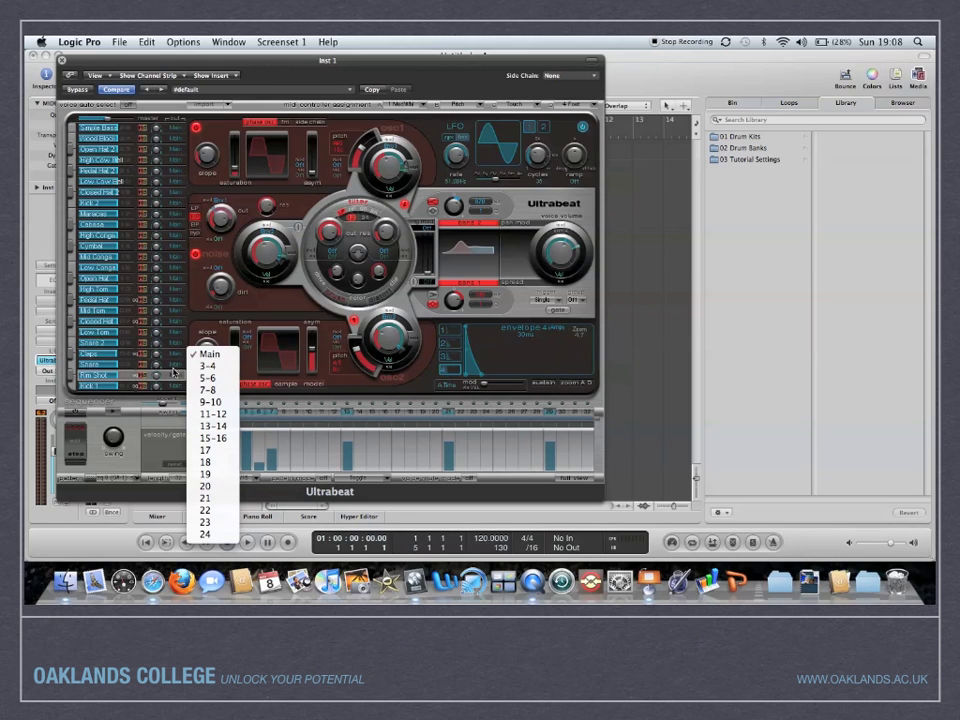
left_click(177, 380)
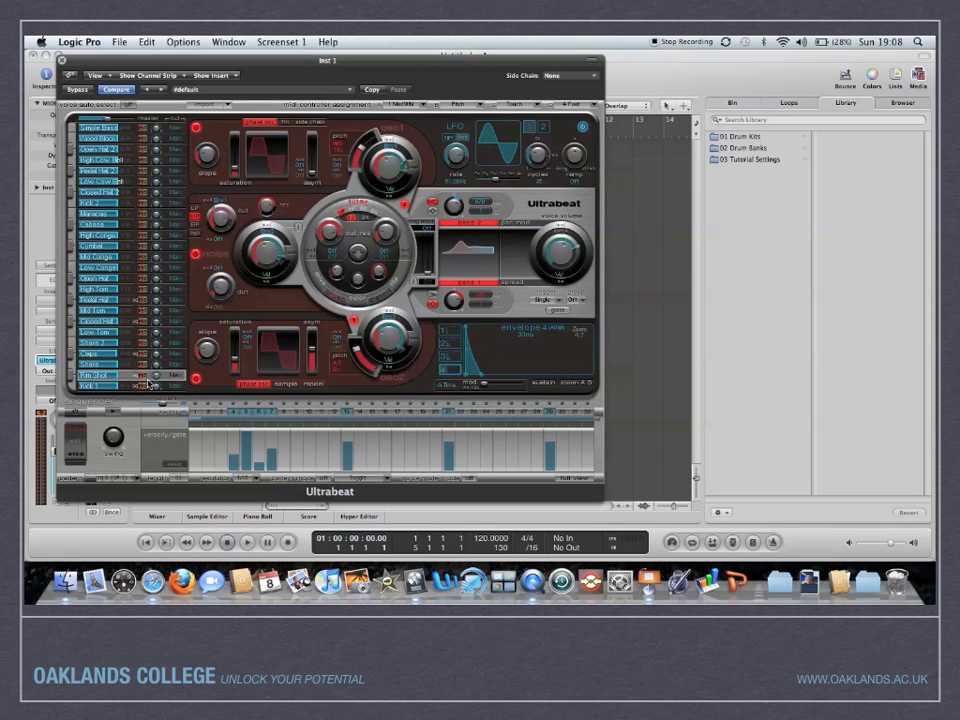
left_click(110, 386)
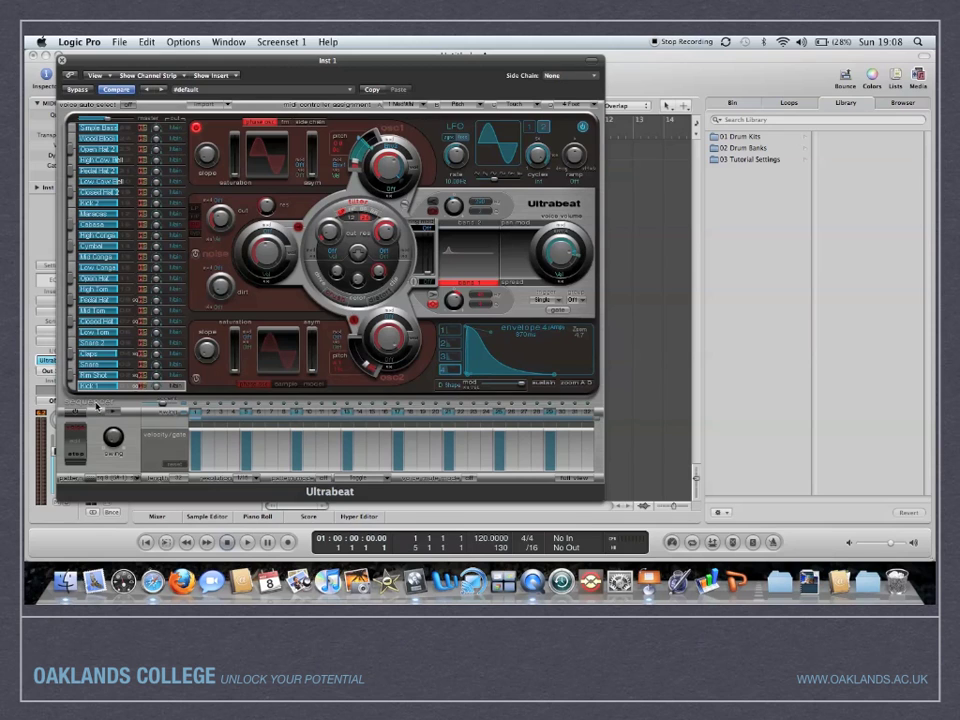
Step: Load the Electro House Kit from the 01 Drum Kits settings and switch on Ultrabeat's step sequencer
left_click(79, 416)
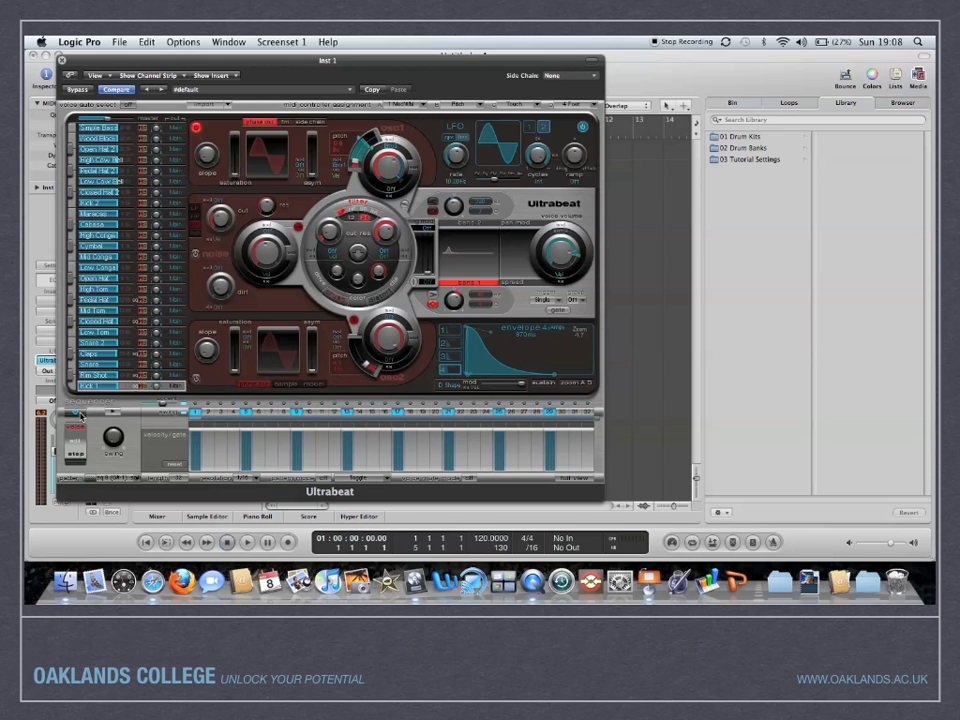
left_click(227, 91)
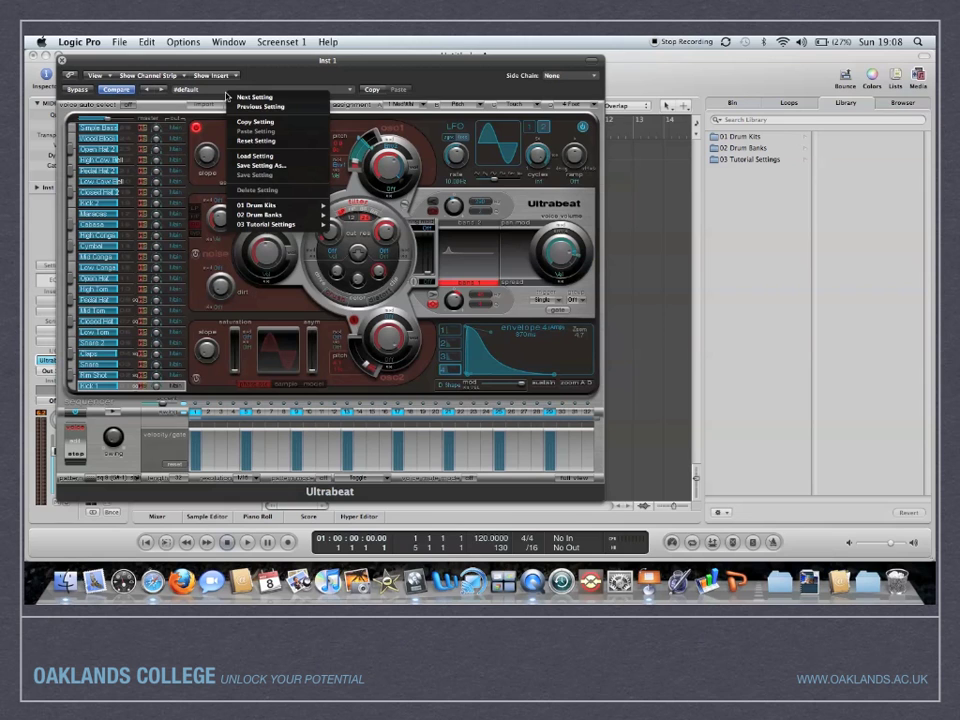
mouse_move(275, 207)
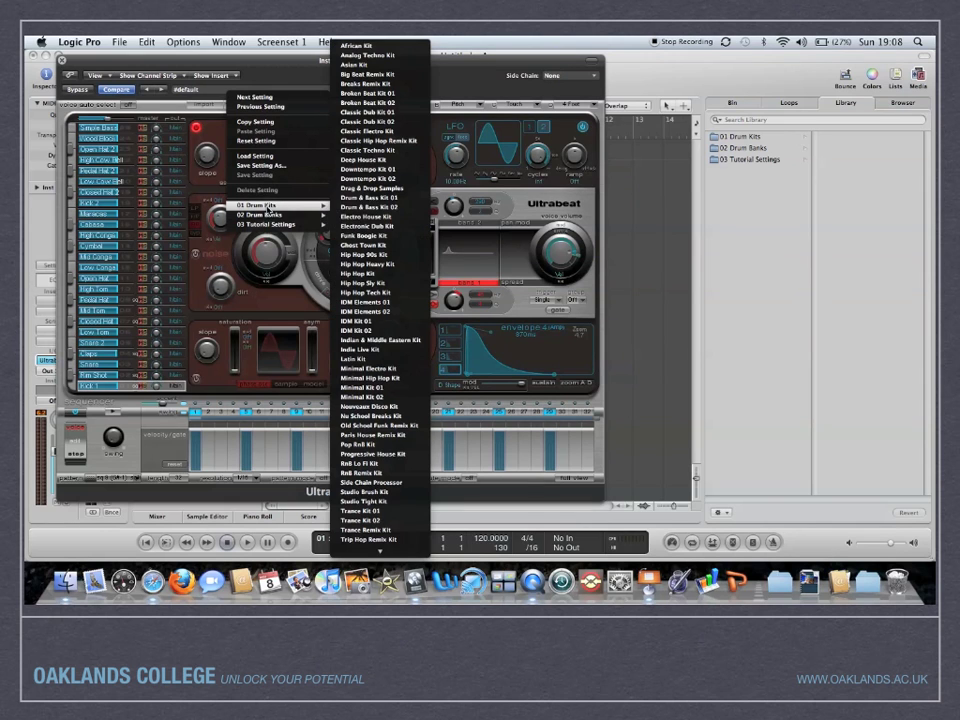
left_click(406, 218)
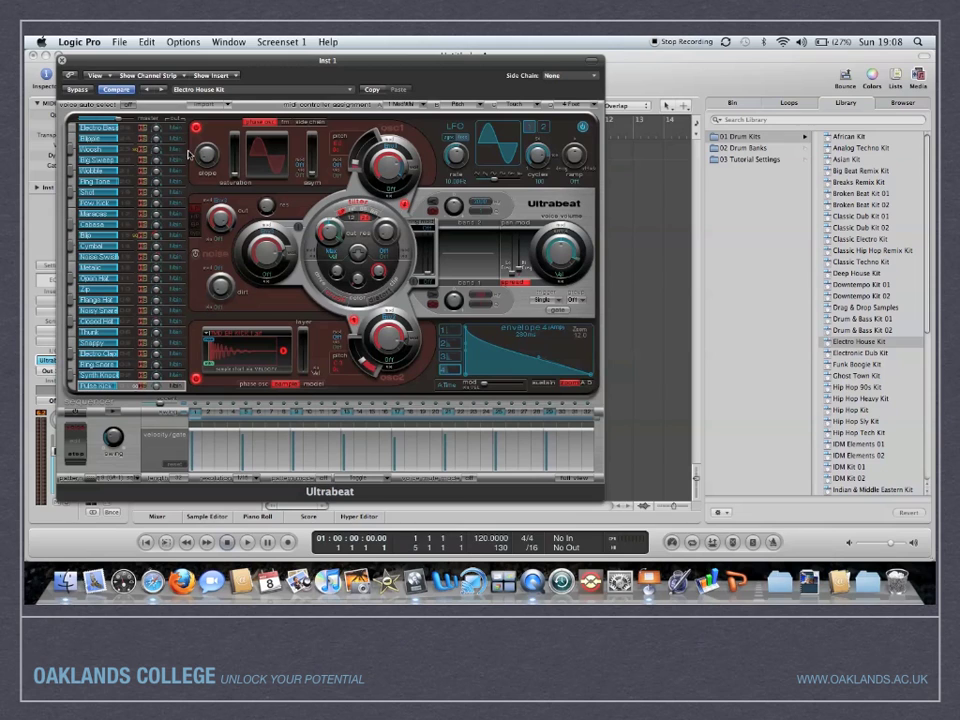
left_click(74, 413)
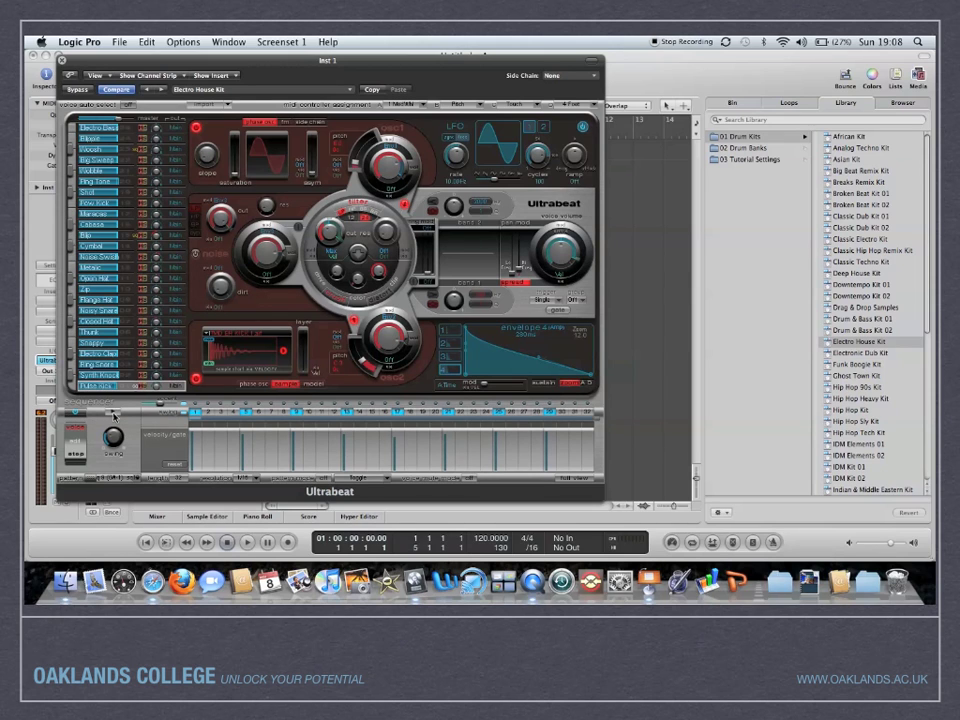
Step: Play the kit's sequencer pattern with the system volume raised, and stop it
left_click(113, 413)
key("XF86AudioRaiseVolume")
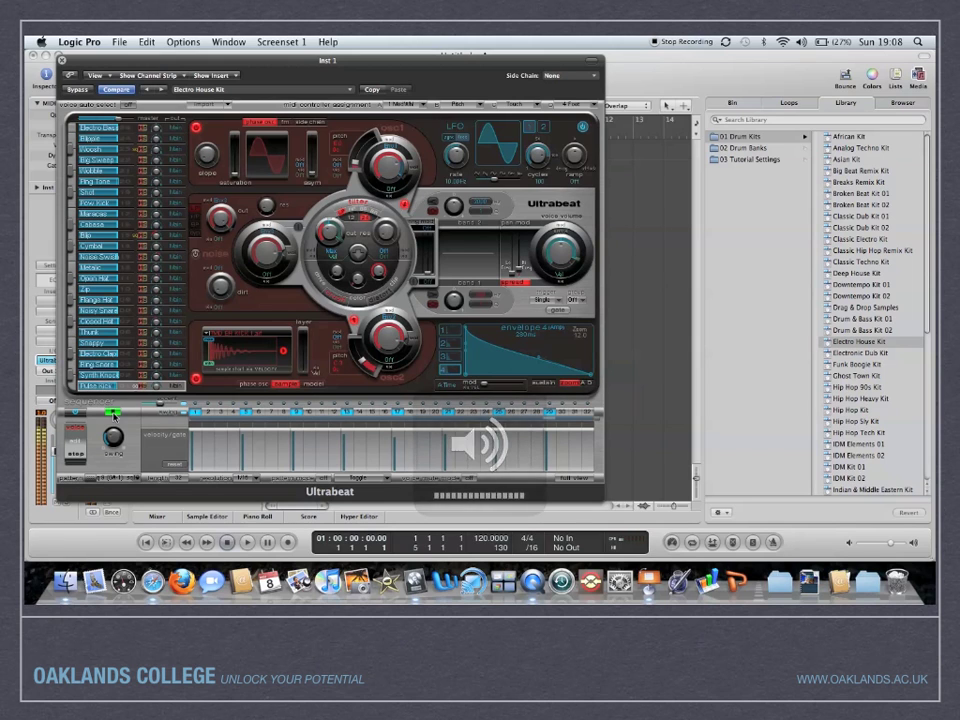
left_click(113, 413)
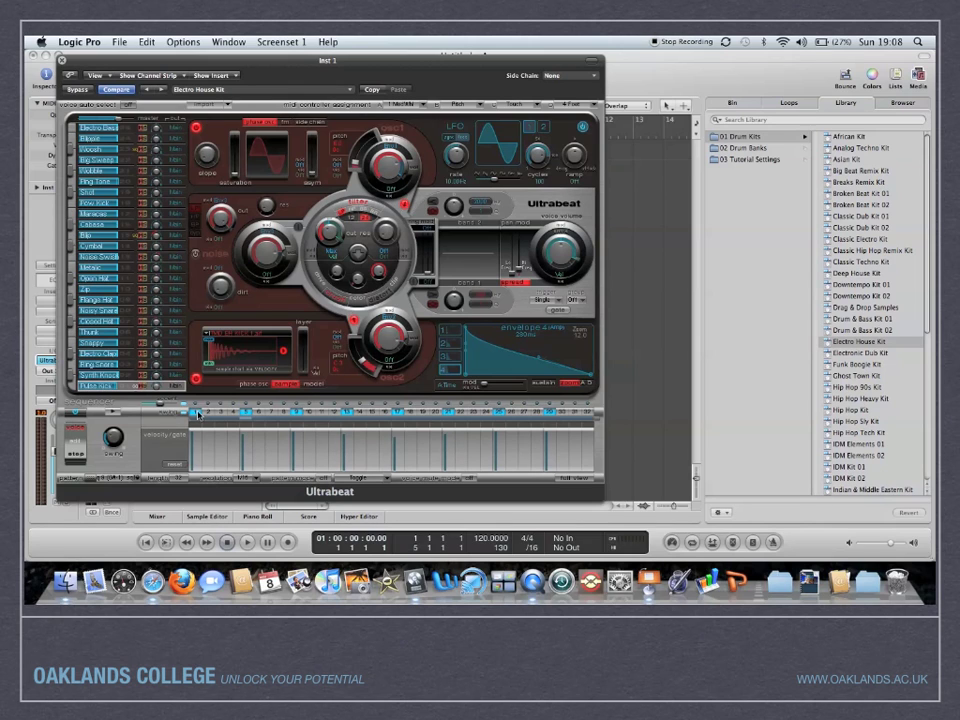
Step: Try toggling steps 5 and 7 of the kick pattern and lengthen the gate time of step 5
left_click(245, 413)
left_click(269, 413)
left_click(269, 413)
left_click(245, 413)
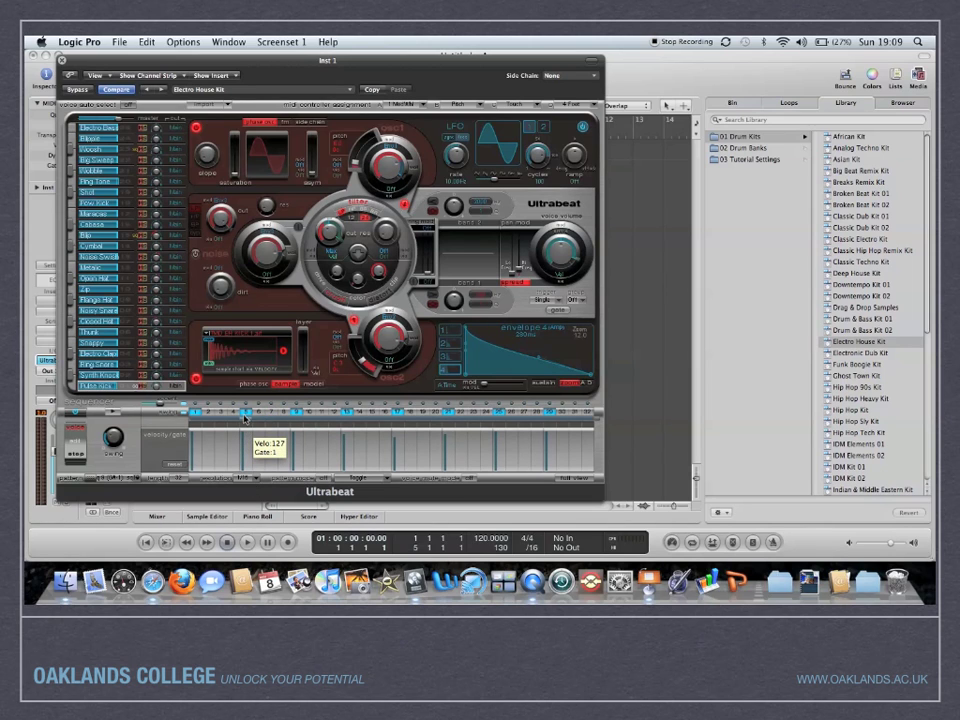
left_click_drag(245, 418, 247, 427)
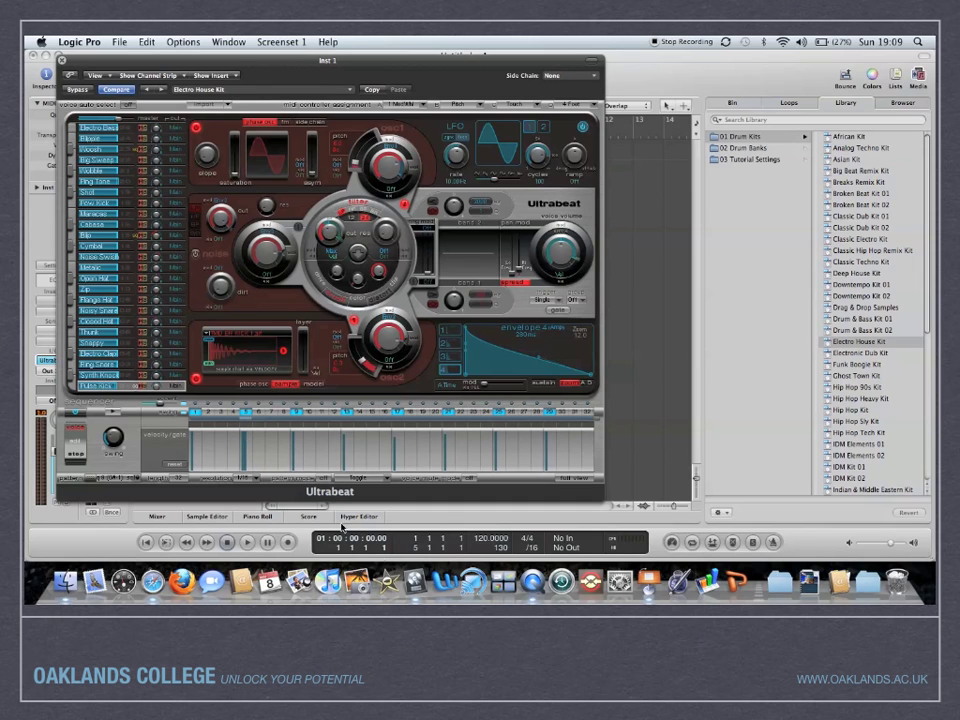
Step: Show the sequencer's full view to see the pattern grid for all drum voices, comparing it with the synthesizer view
left_click(566, 479)
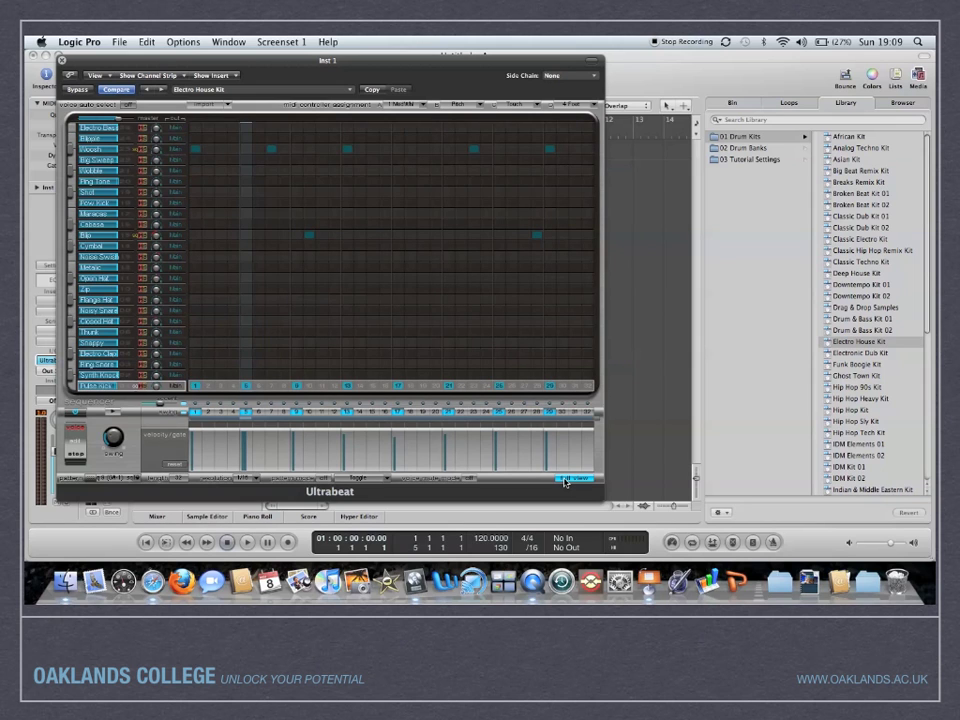
left_click(189, 212)
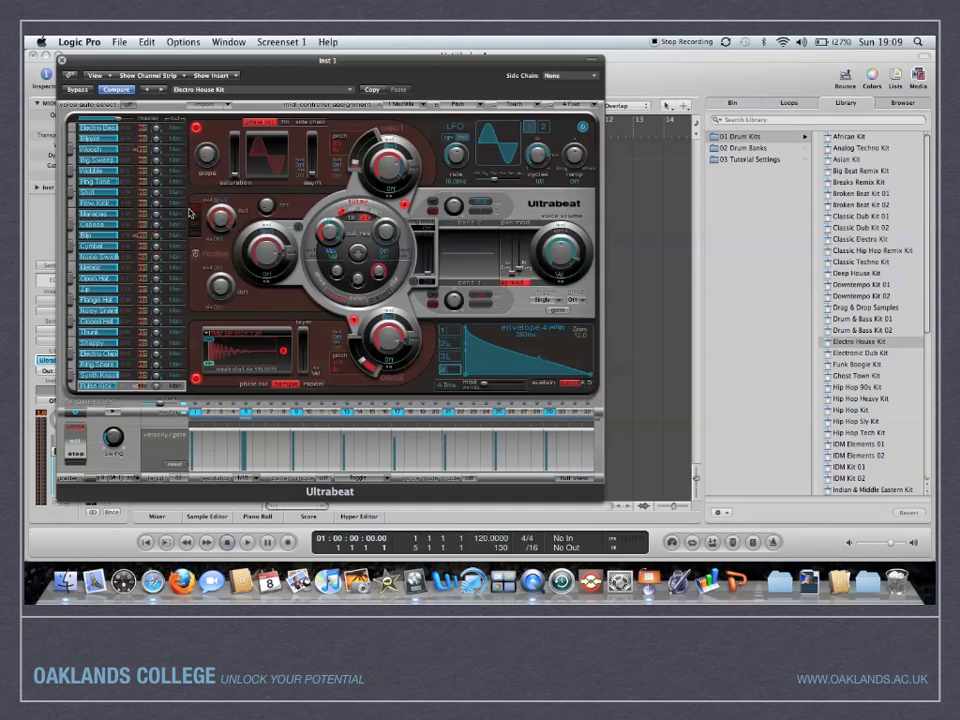
left_click(457, 405)
left_click(456, 406)
left_click(456, 406)
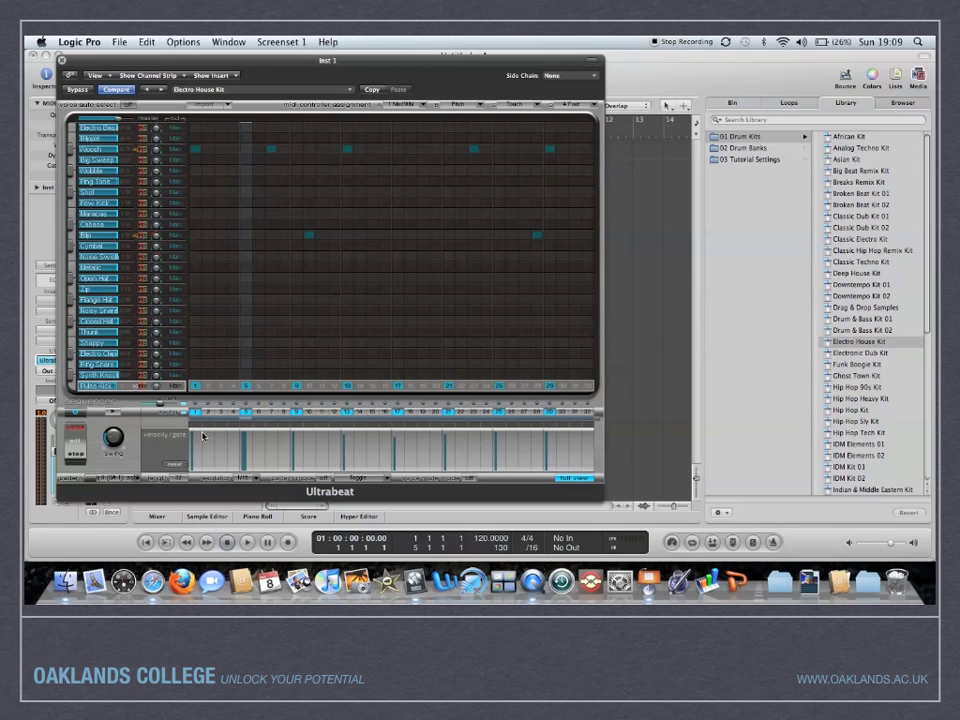
Step: Try the sequencer resolutions 1/8 and 1/32 and go back to 1/8
left_click(245, 478)
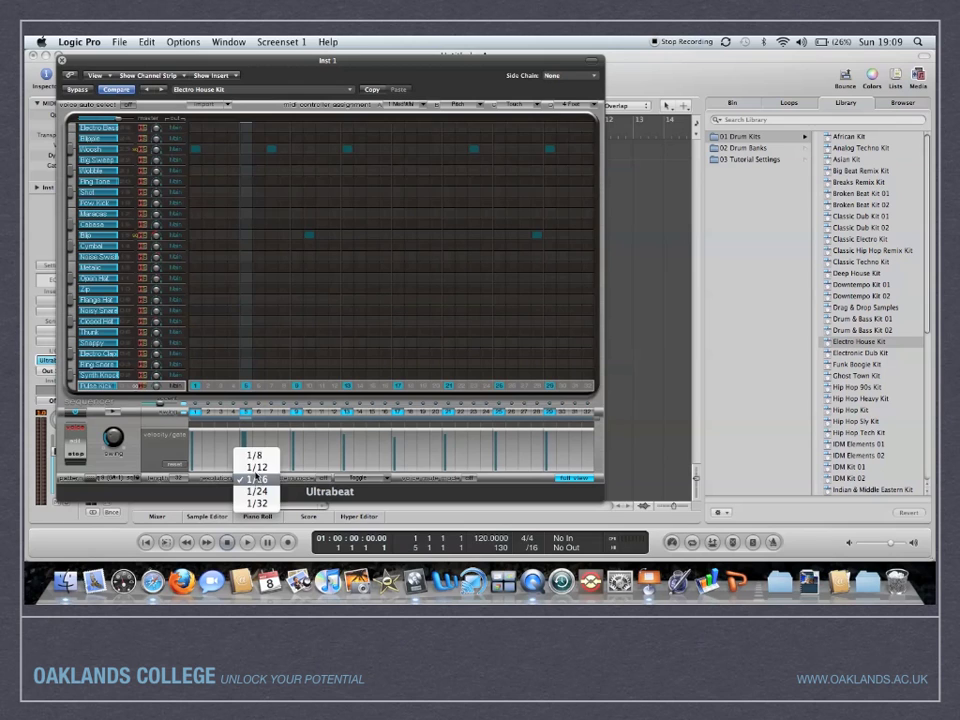
left_click(254, 457)
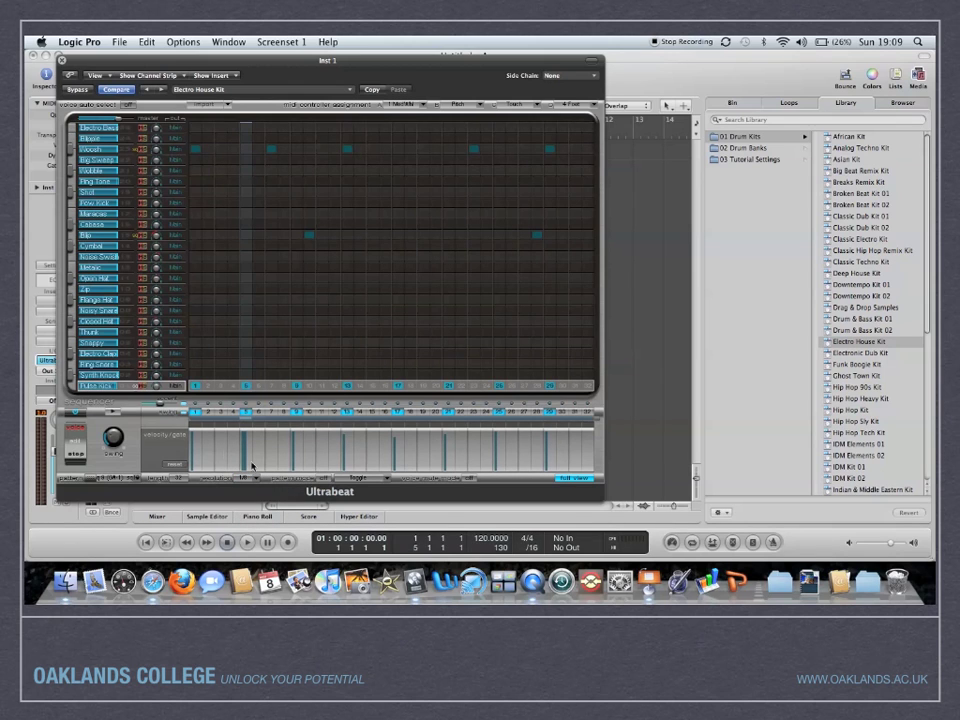
left_click(247, 478)
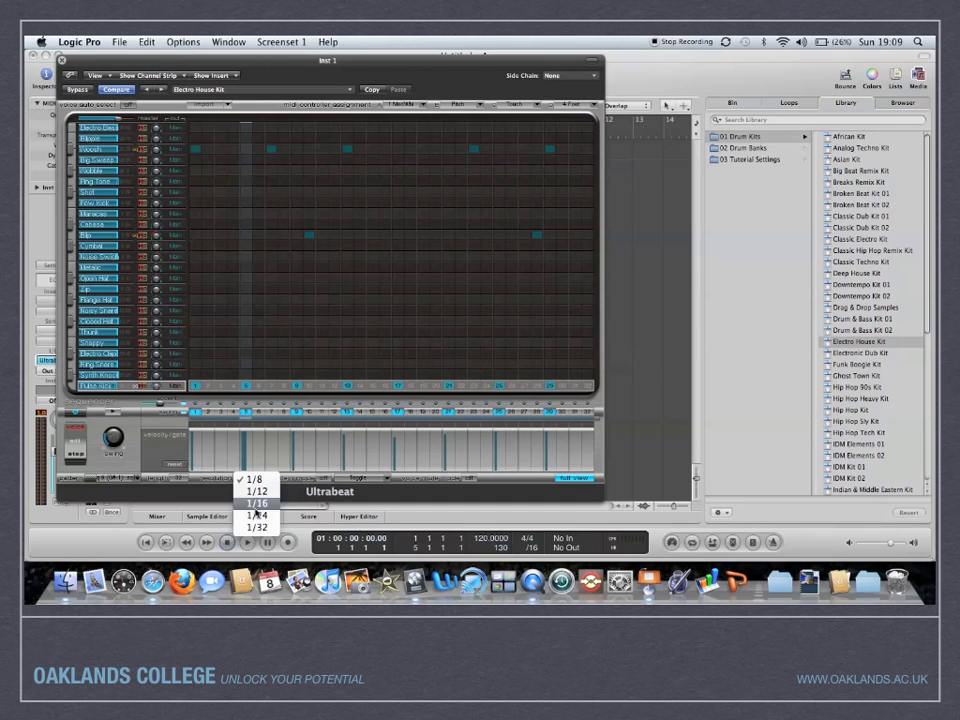
left_click(256, 503)
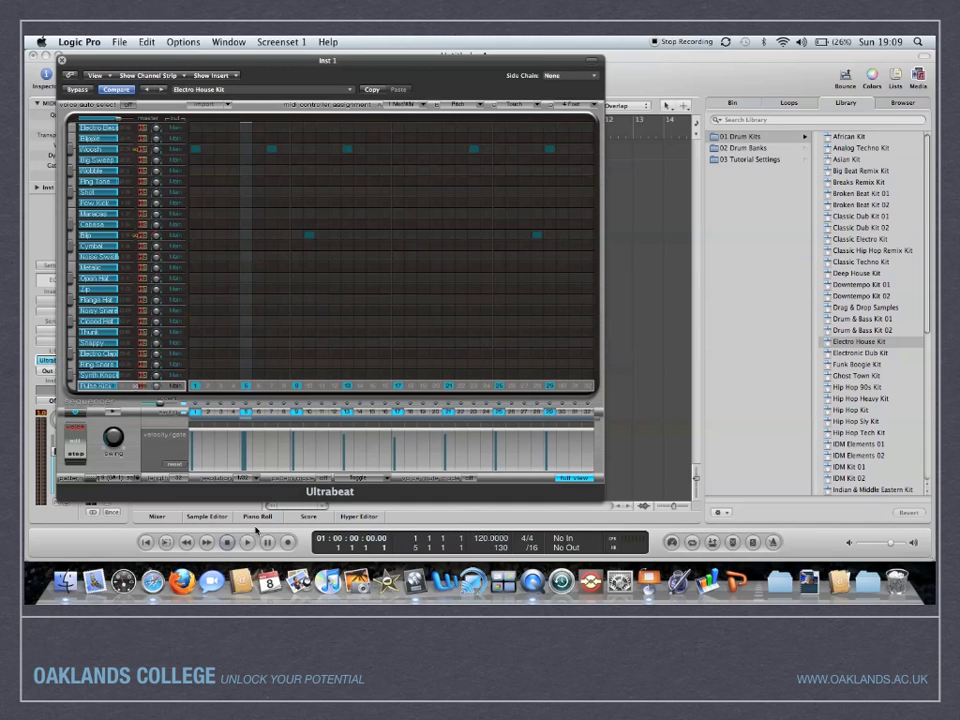
left_click(245, 478)
left_click(250, 462)
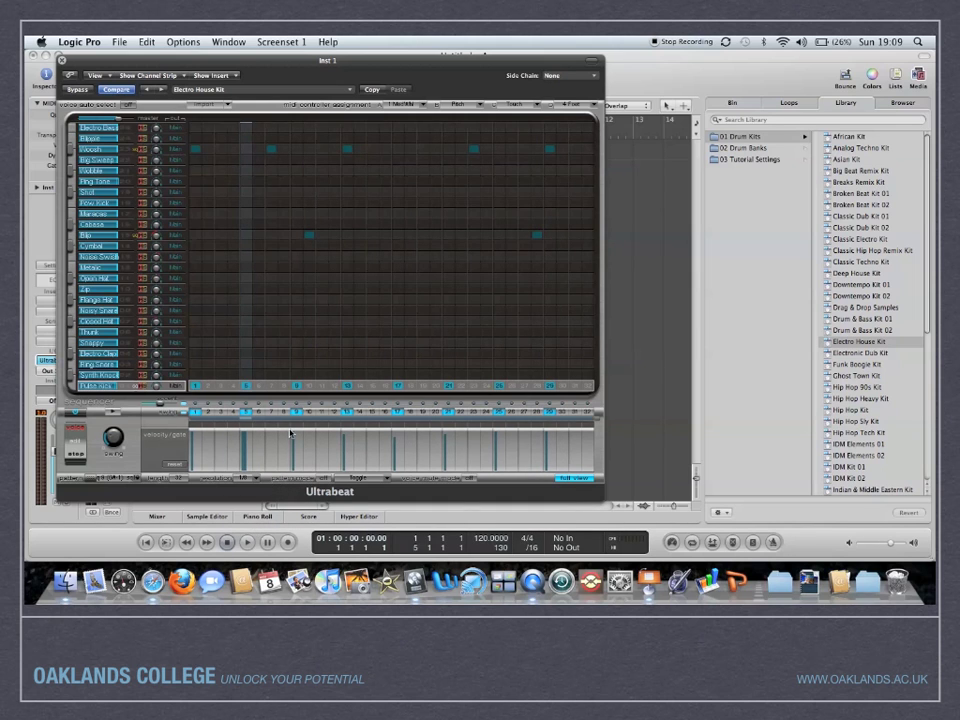
Step: Return to Ultrabeat's synthesizer view and switch oscillator 1 to side chain mode
left_click(566, 479)
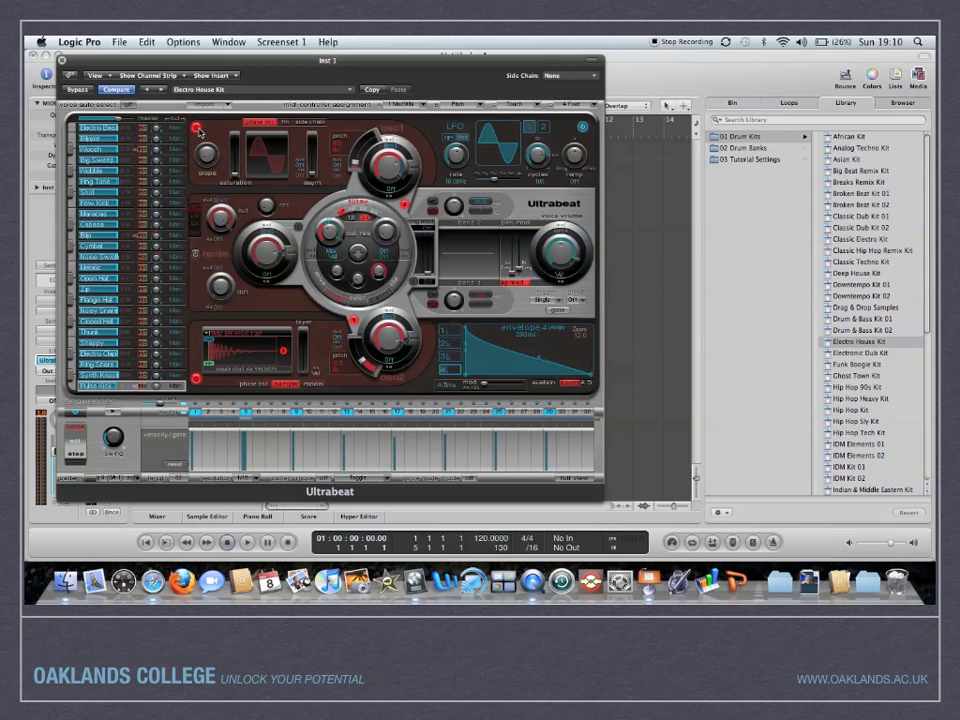
left_click(310, 122)
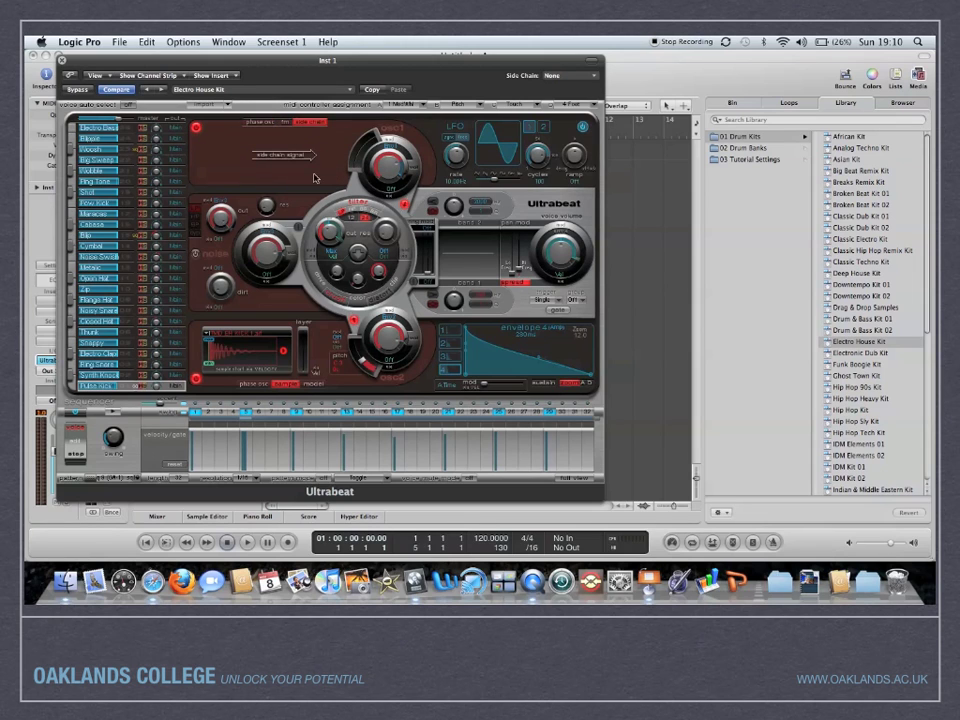
Step: Switch oscillator 1 to phase oscillator mode and try turning the noise generator on and off
left_click(258, 122)
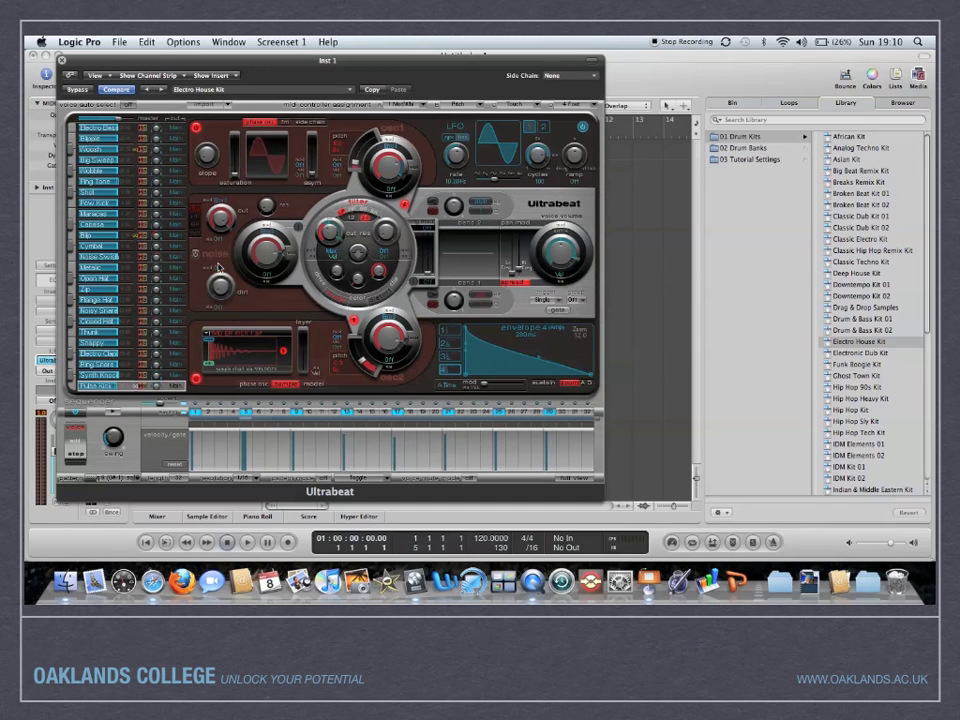
left_click(196, 256)
left_click(196, 256)
left_click(197, 256)
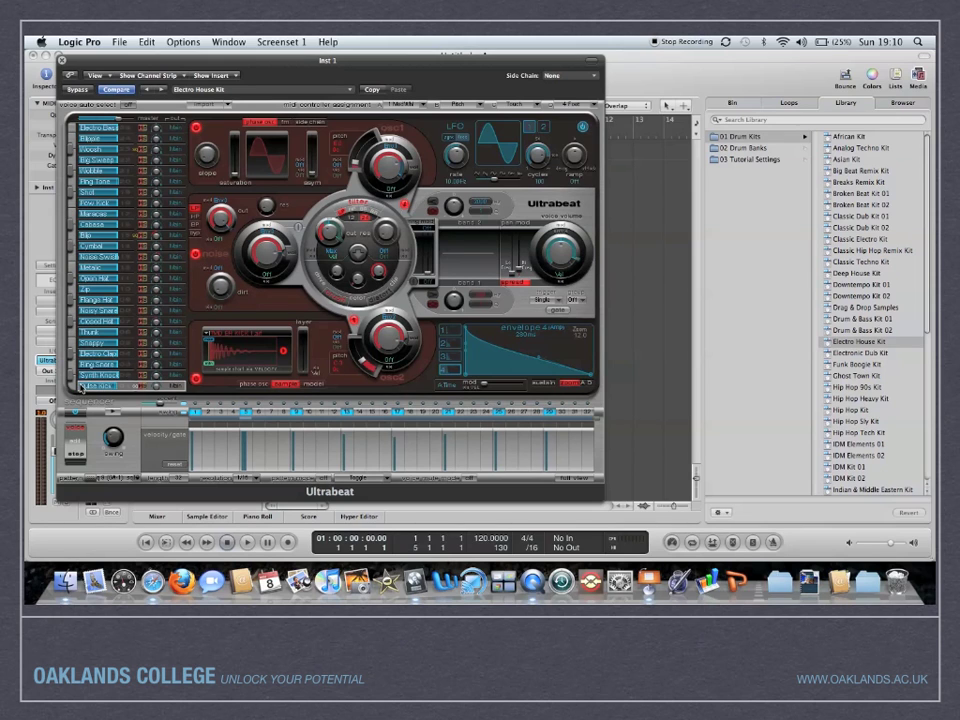
left_click(197, 256)
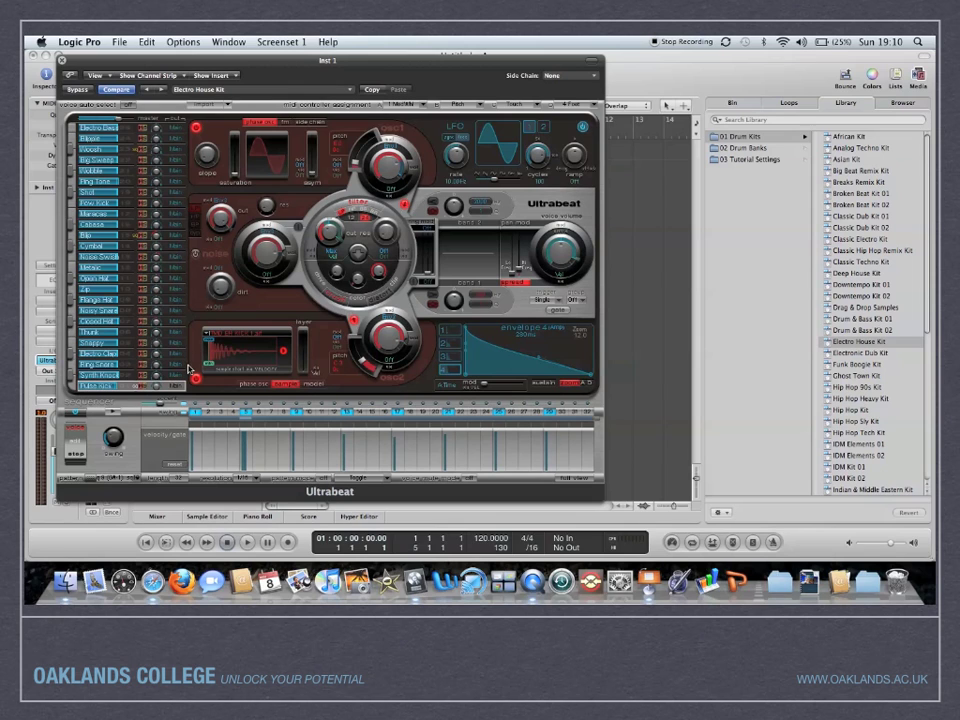
Step: Try oscillator 2's phase oscillator and sample modes, and search for "kick" samples to load before dismissing the search
left_click(250, 384)
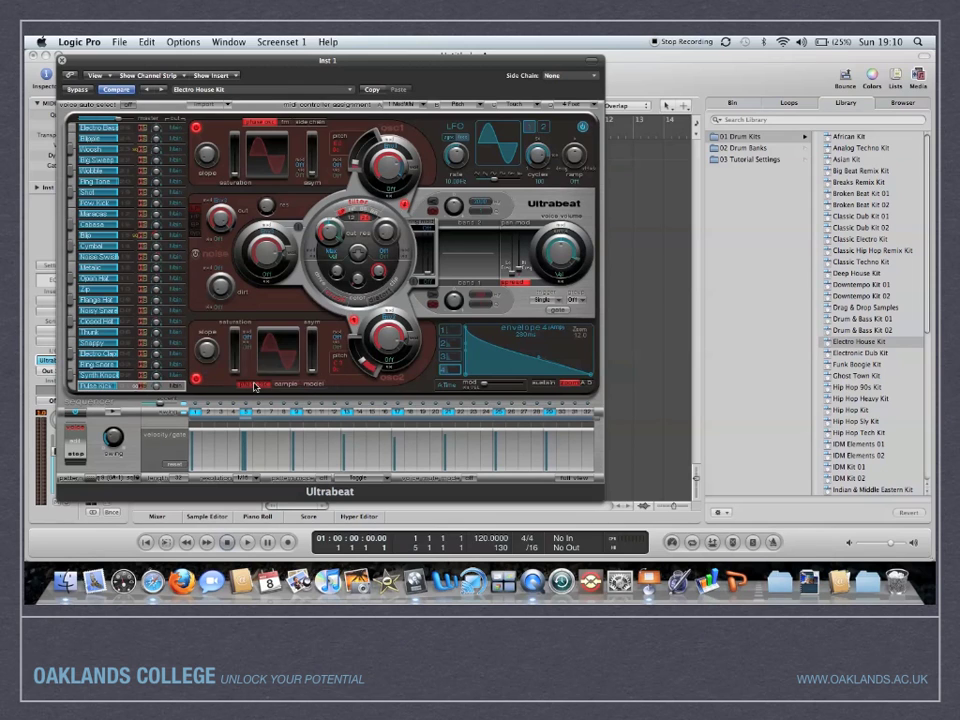
left_click(282, 385)
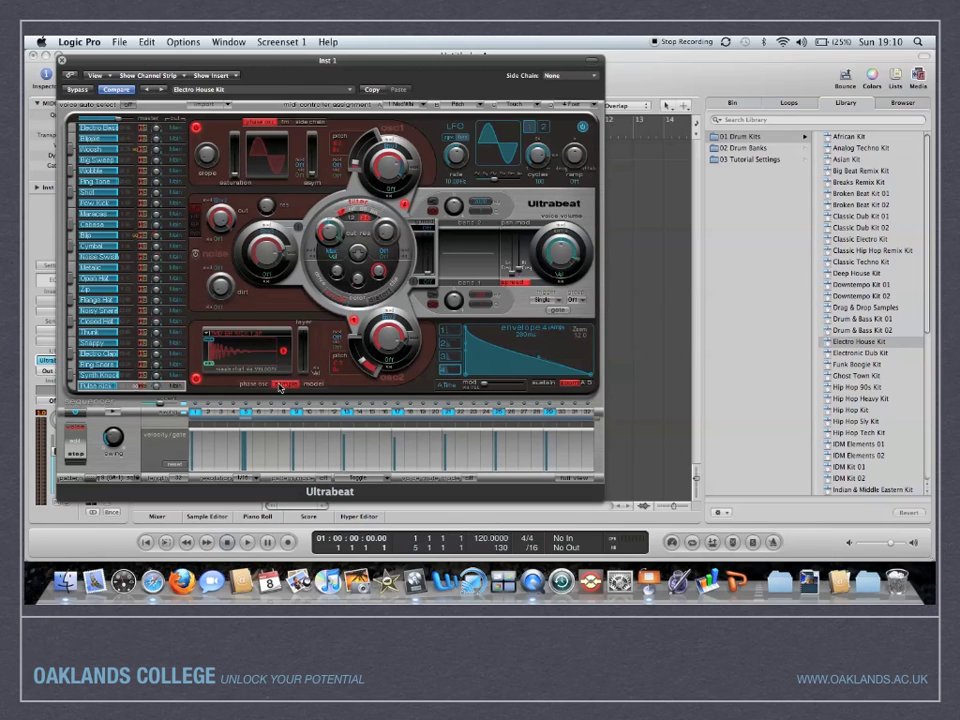
left_click(258, 338)
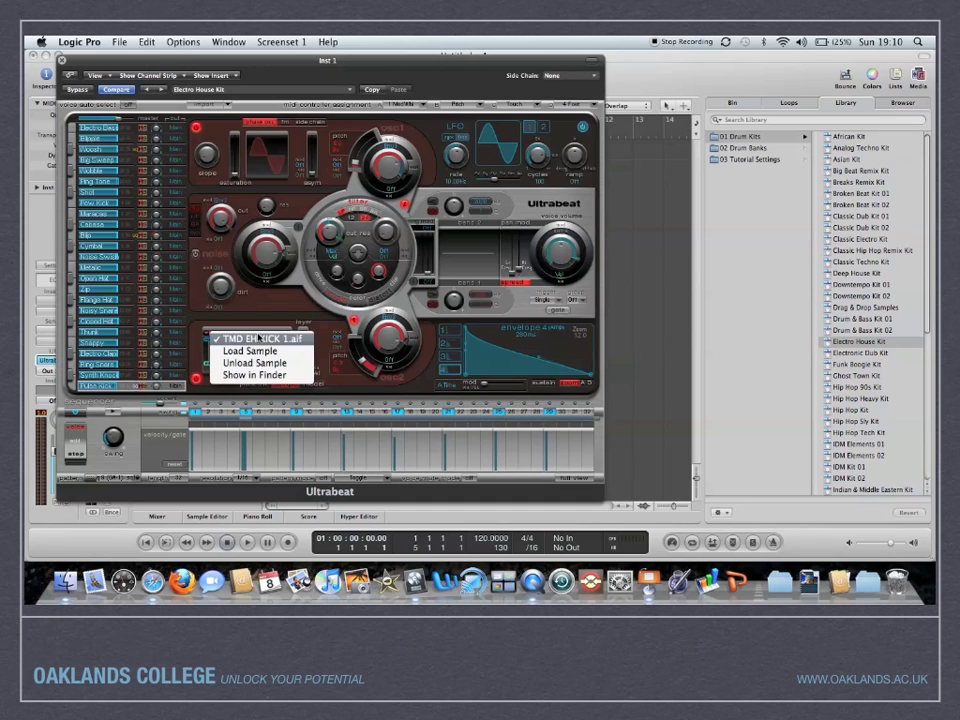
left_click(250, 351)
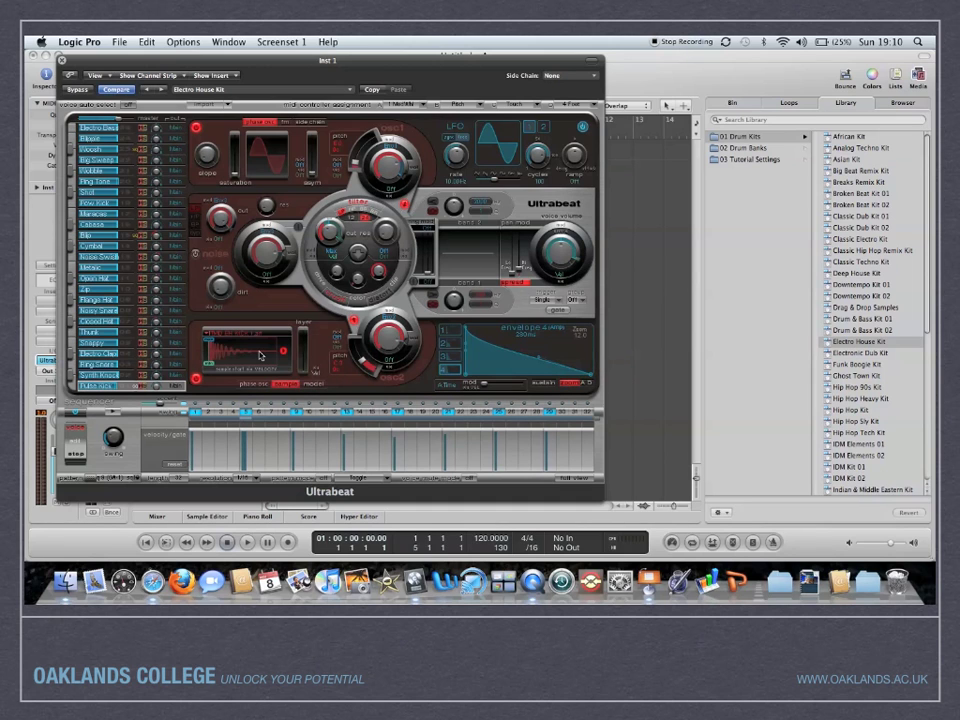
left_click(589, 132)
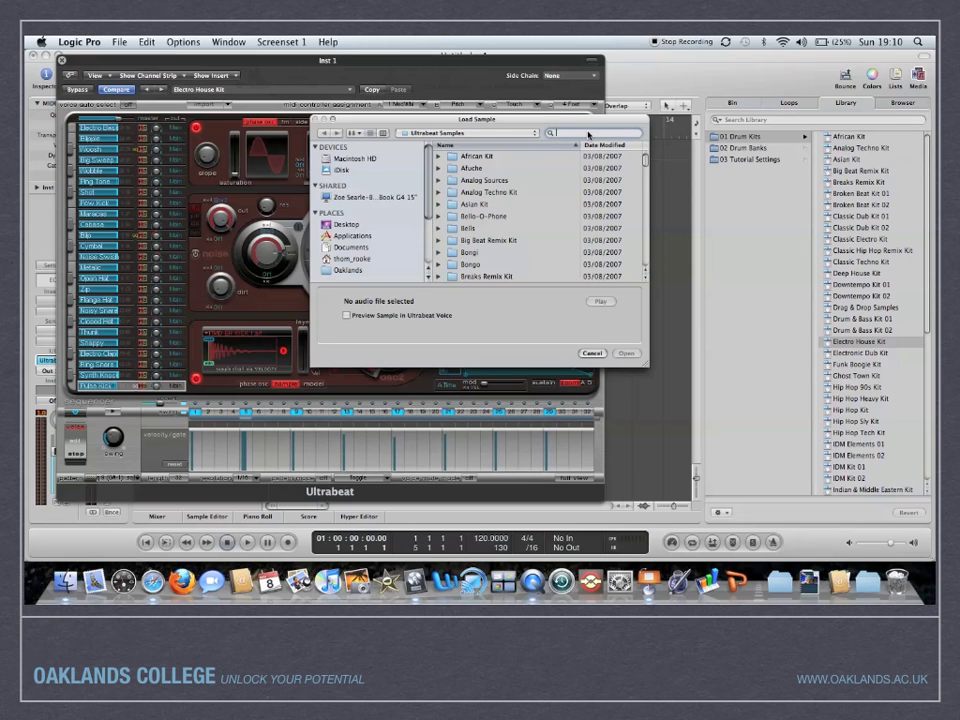
type("kick")
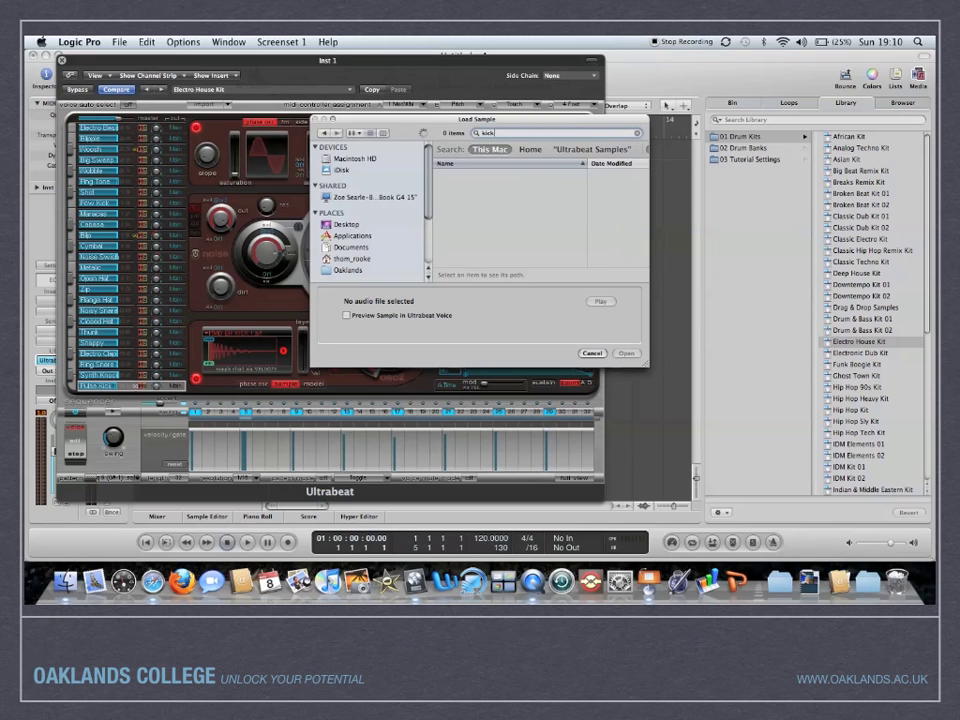
left_click(591, 353)
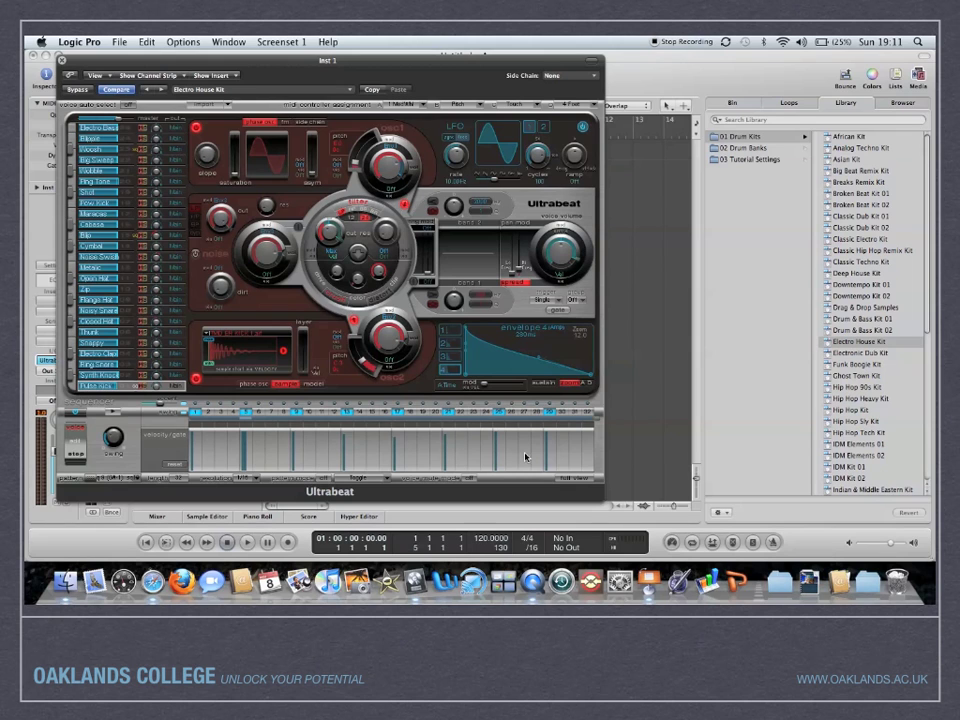
Step: Show the sequencer's full view with the grid for all drum voices and play the current pattern
left_click(571, 478)
left_click(571, 478)
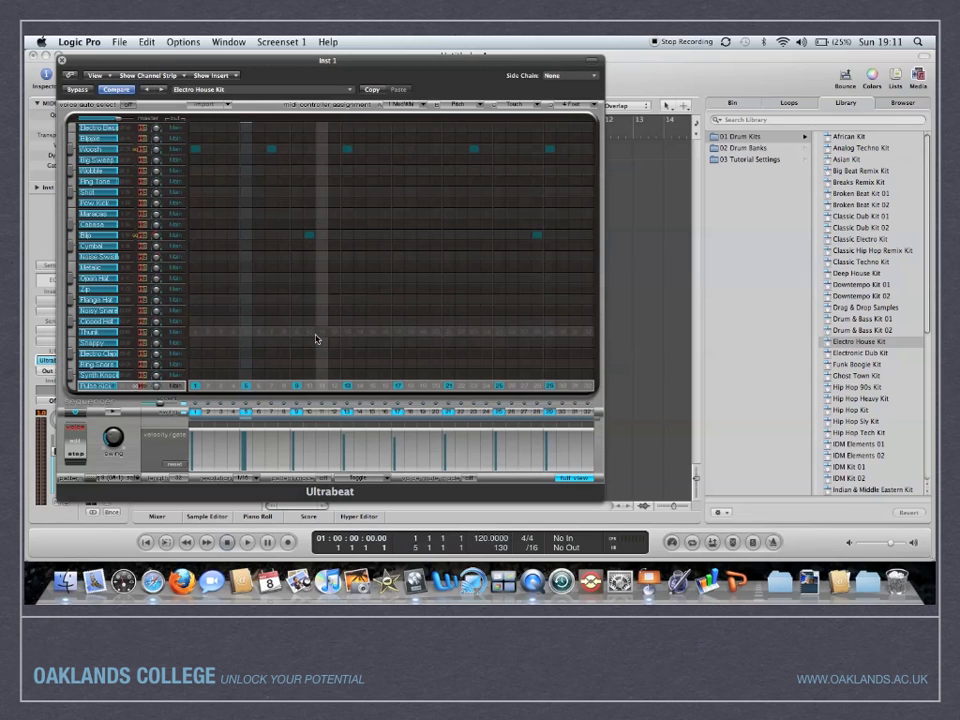
left_click(112, 411)
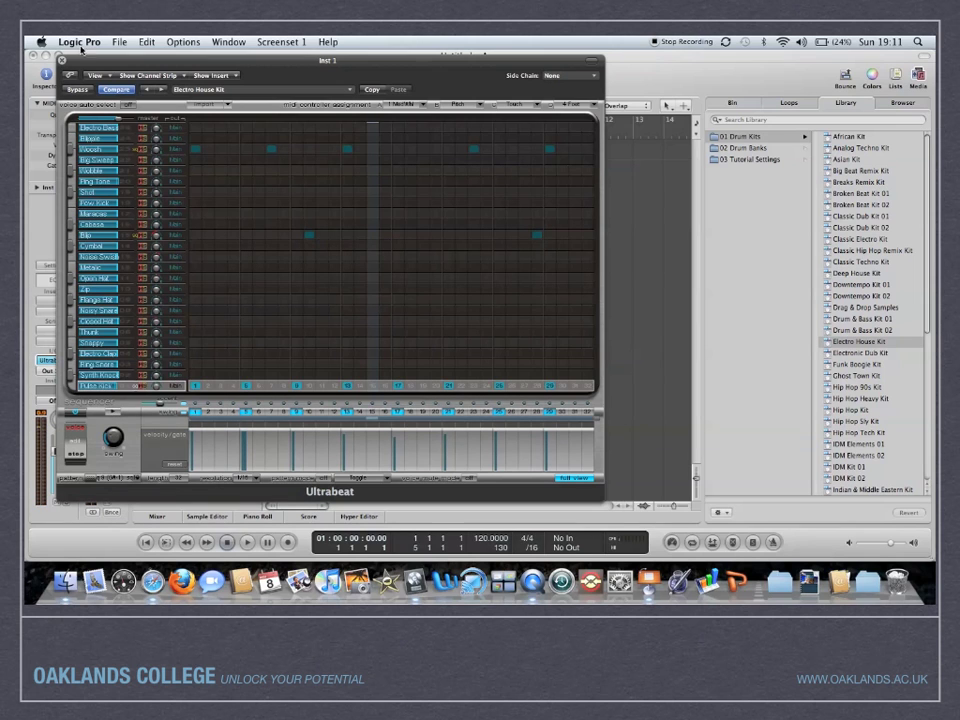
Step: Audition sequencer pattern 10 (A -1) and switch to pattern 11 (A#-1)
left_click(137, 482)
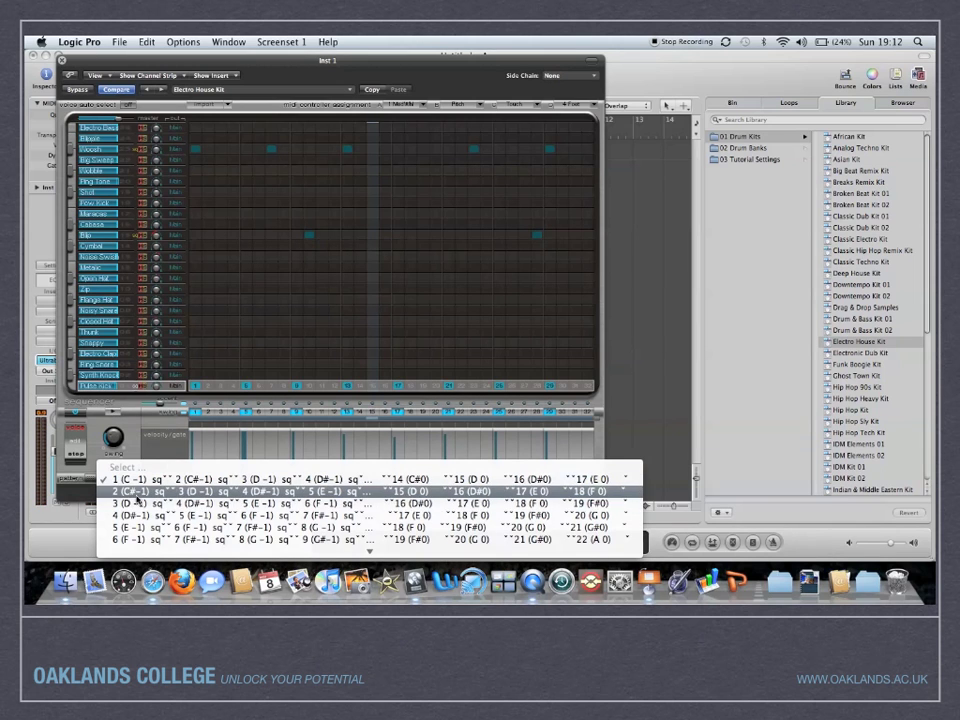
left_click(136, 494)
left_click(112, 413)
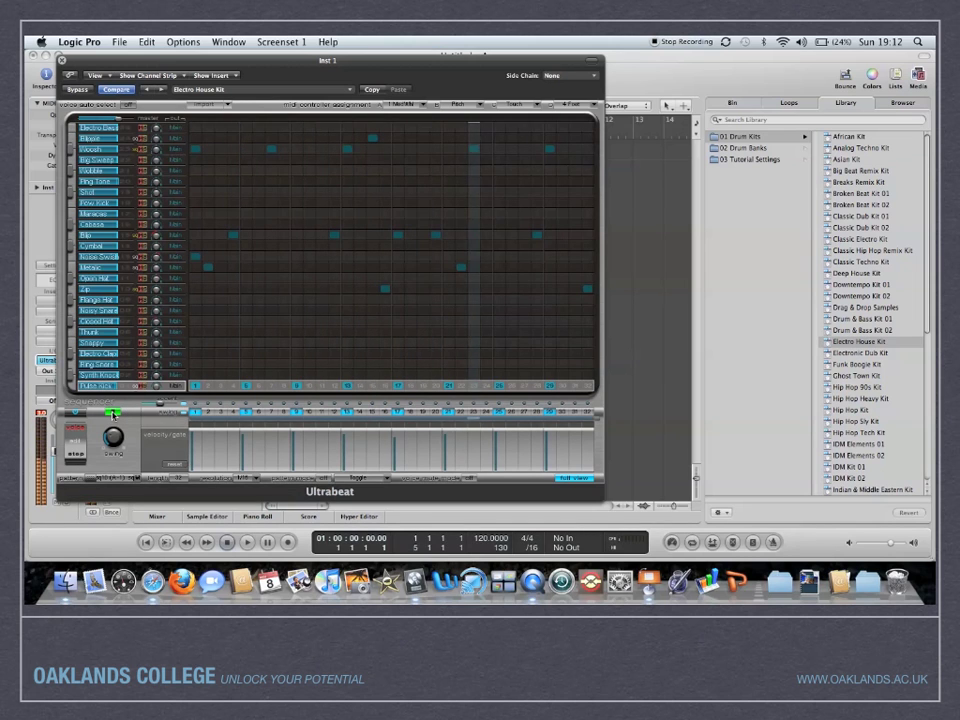
left_click(113, 413)
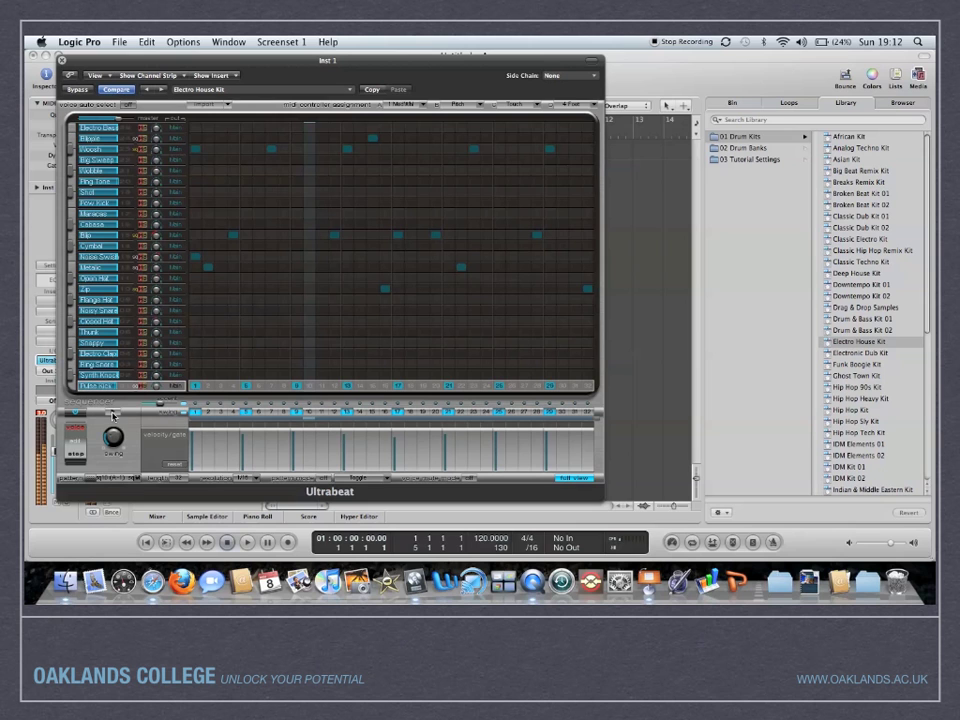
left_click(131, 478)
left_click(135, 491)
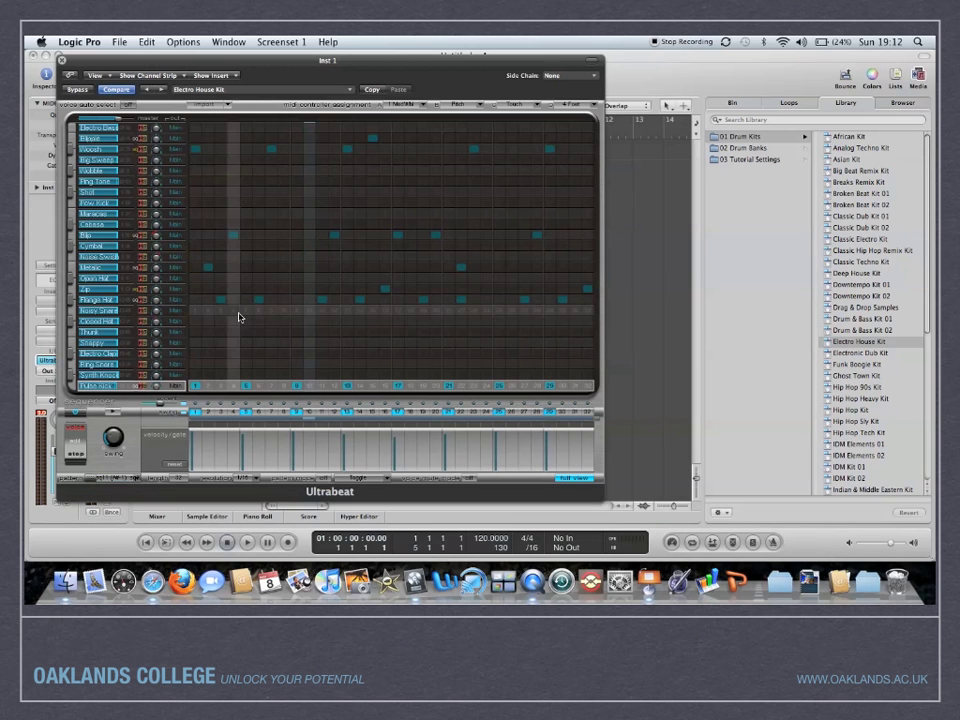
Step: Move the Ultrabeat window off the arrangement, place the current pattern at bar 1 of the drum track and play it back
left_click_drag(205, 65, 497, 76)
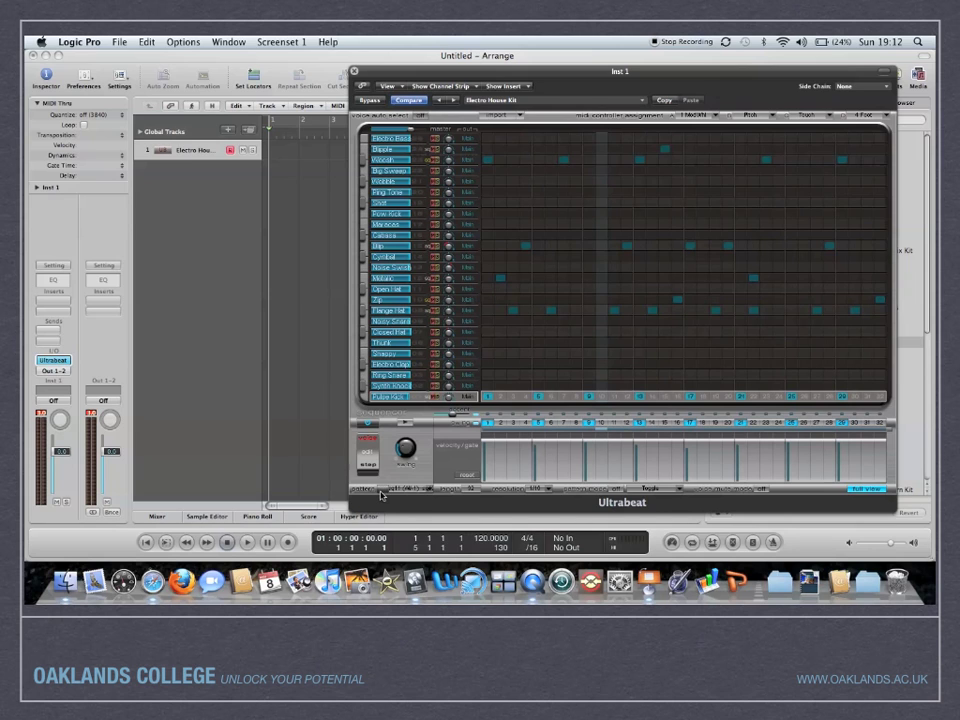
left_click_drag(381, 495, 280, 157)
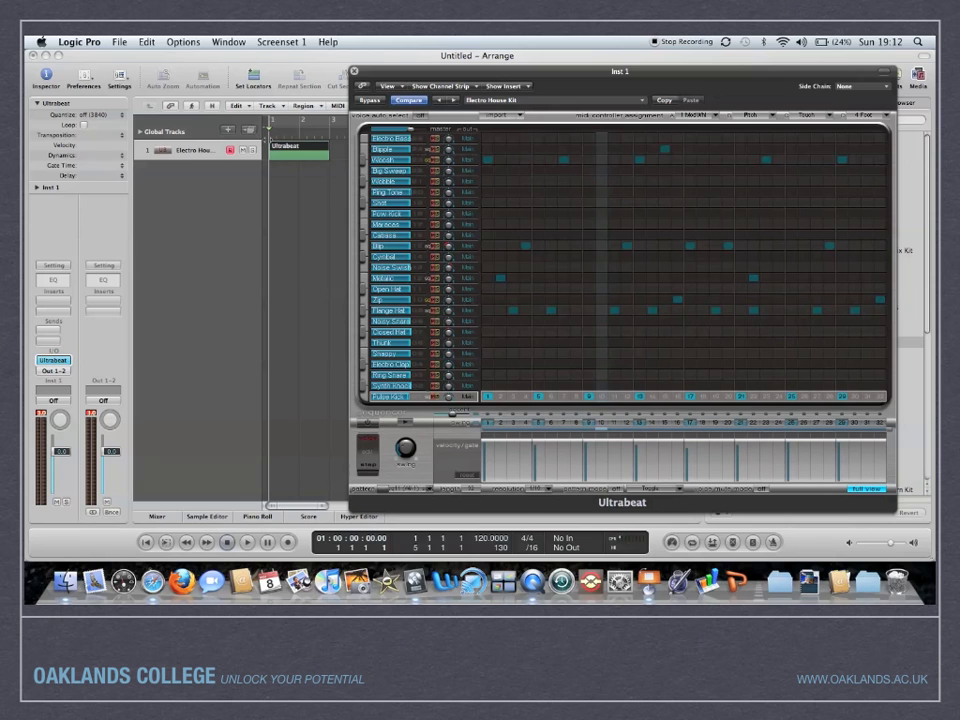
key("space")
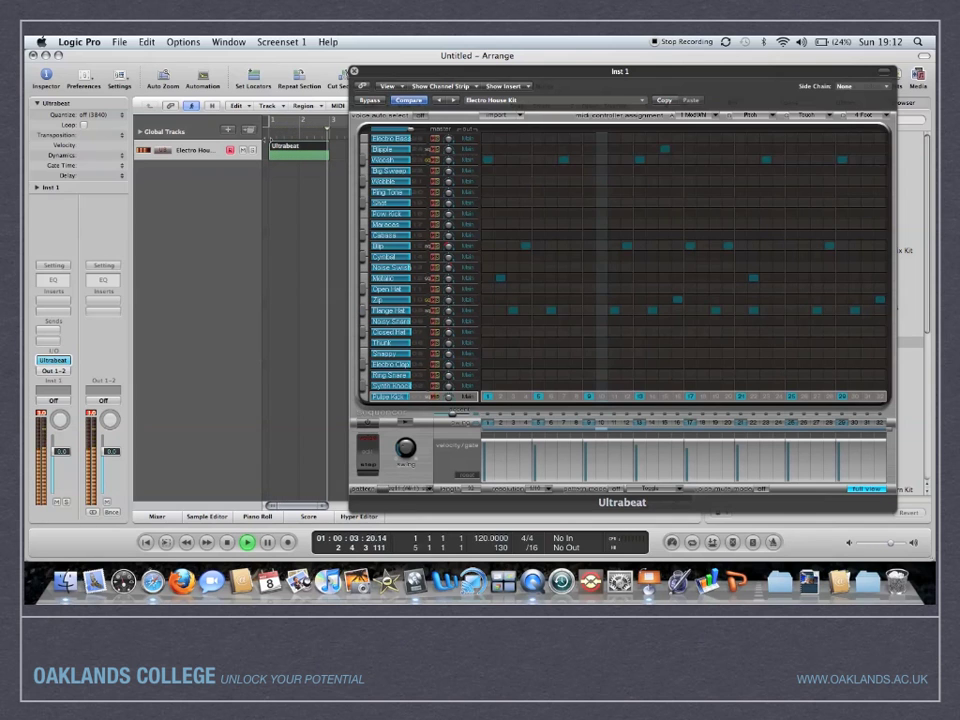
key("space")
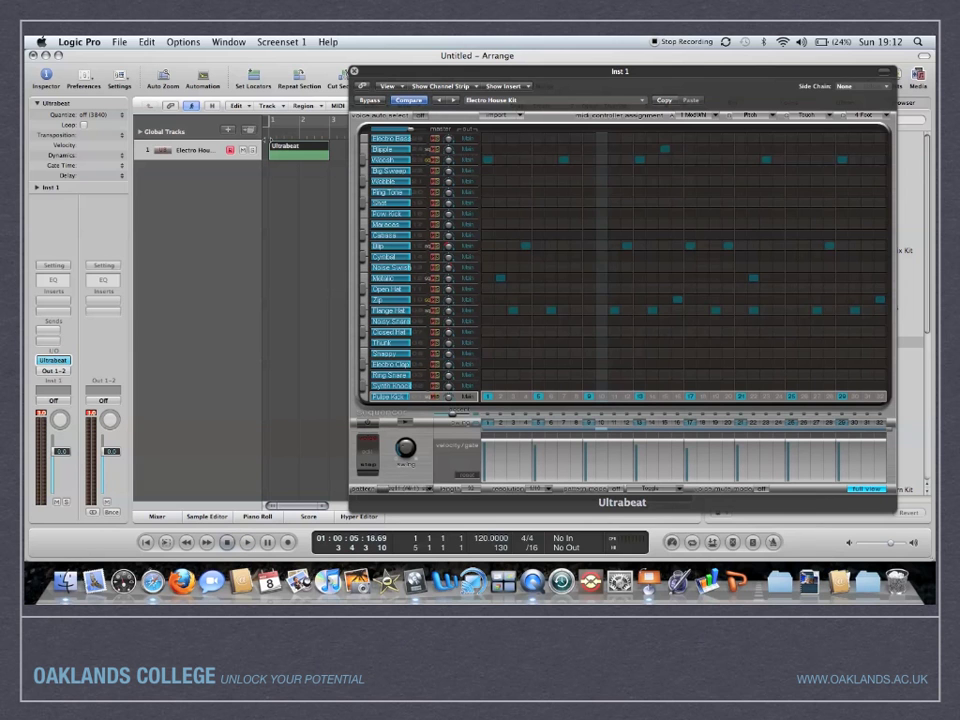